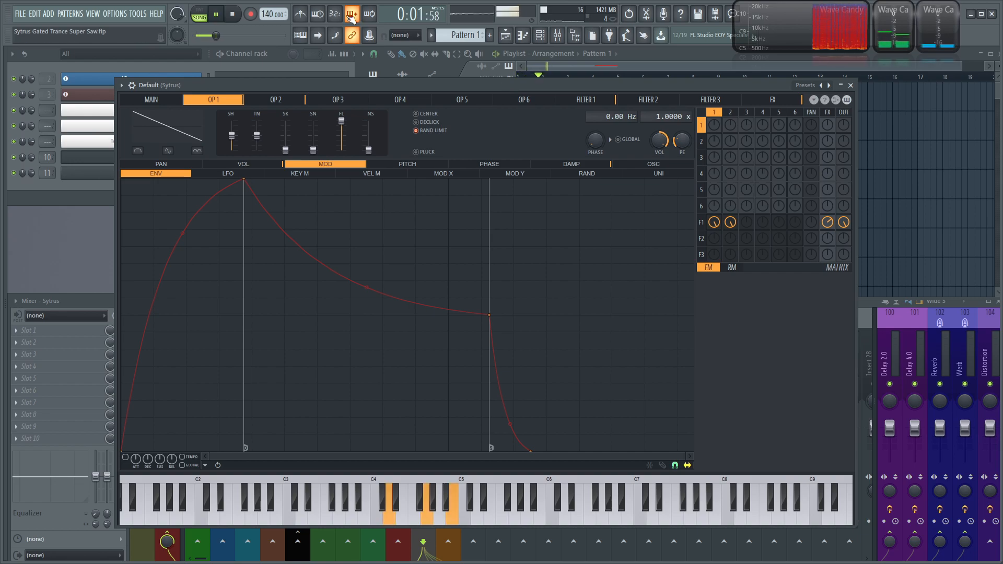
# Move the finished synth's window aside to view the playlist, return it and stop the song playback.
pyautogui.moveTo(488, 85); pyautogui.dragTo(499, 184)
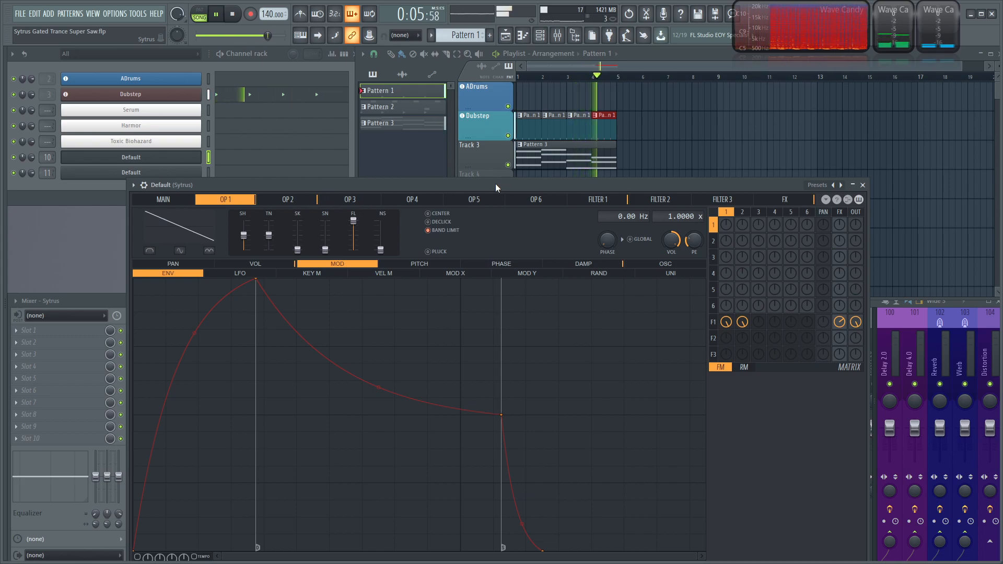
pyautogui.moveTo(495, 187); pyautogui.dragTo(481, 76)
pyautogui.press('space')
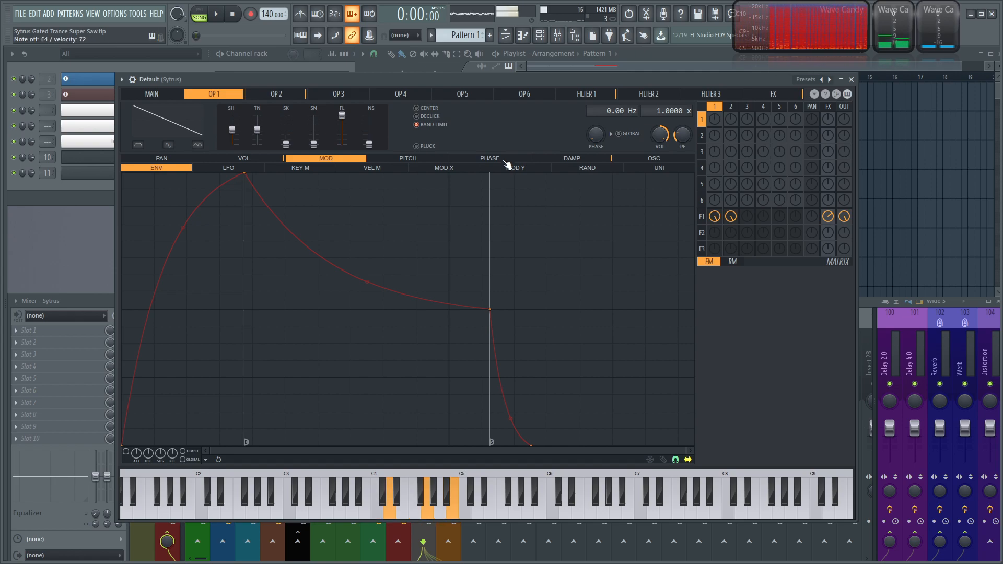
# Close the finished synth, open another Sytrus instance and load its Default preset.
pyautogui.click(851, 80)
pyautogui.click(137, 196)
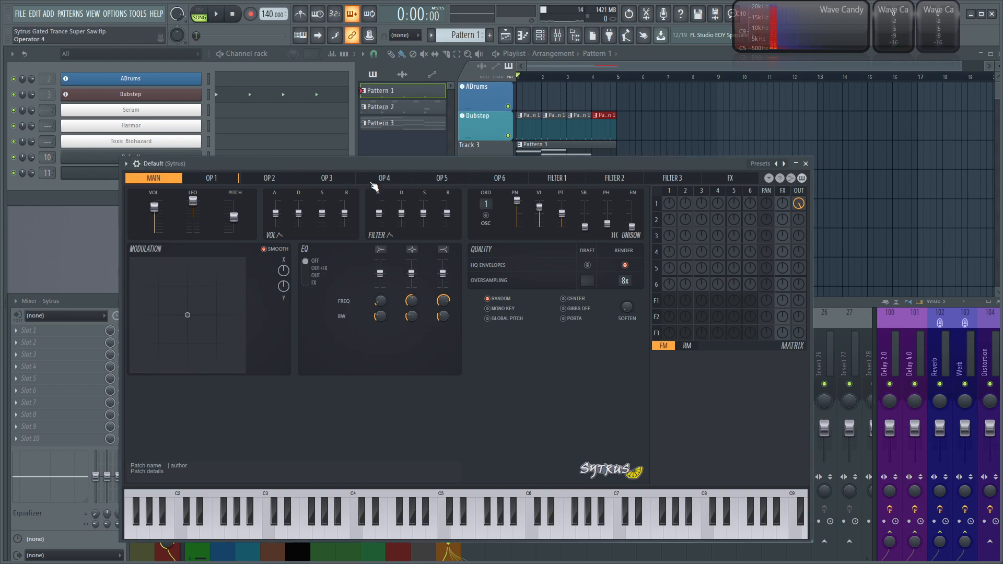
pyautogui.click(761, 164)
pyautogui.click(791, 445)
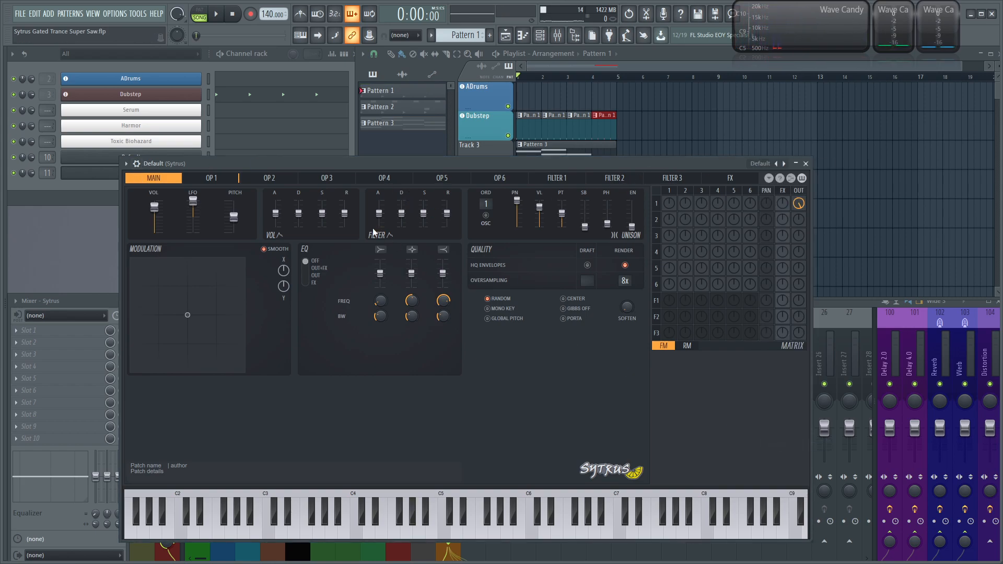
pyautogui.moveTo(307, 163); pyautogui.dragTo(315, 123)
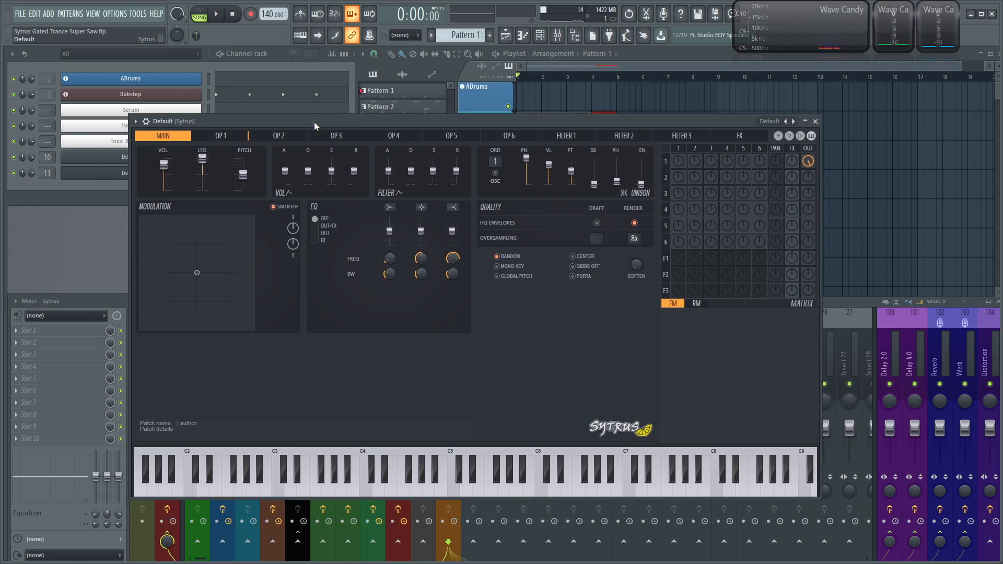
# Set operator 1's oscillator shape to Saw.
pyautogui.click(219, 136)
pyautogui.rightClick(180, 159)
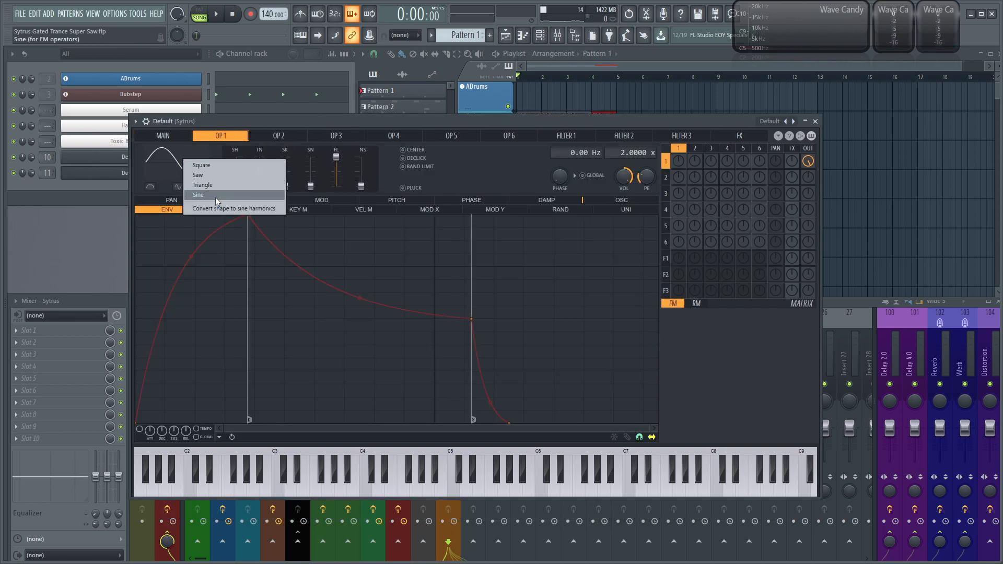
pyautogui.click(208, 174)
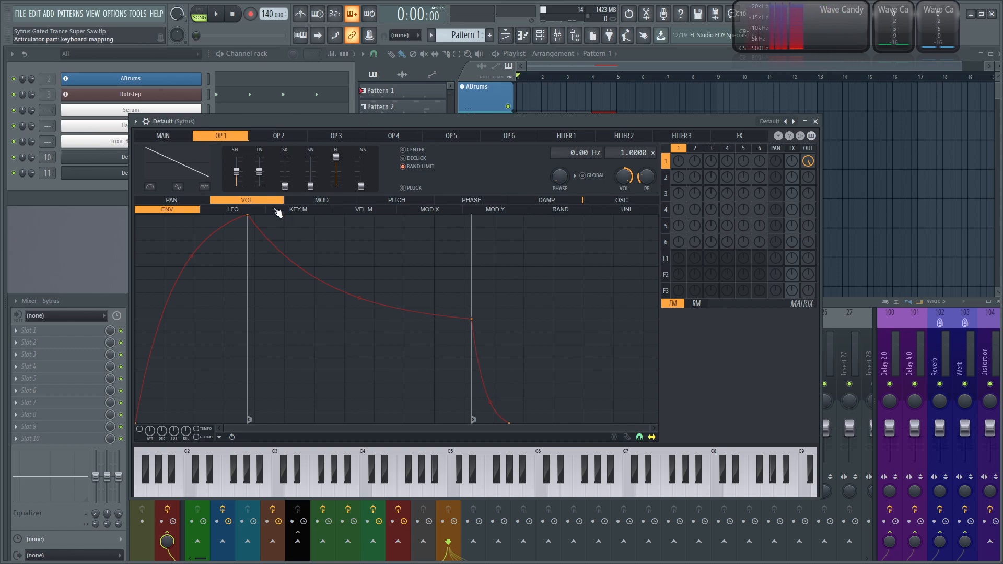
# Create a gated sequence in operator 1's volume envelope, auditioning different gate lengths and accepting it with a short gate.
pyautogui.click(219, 438)
pyautogui.click(328, 495)
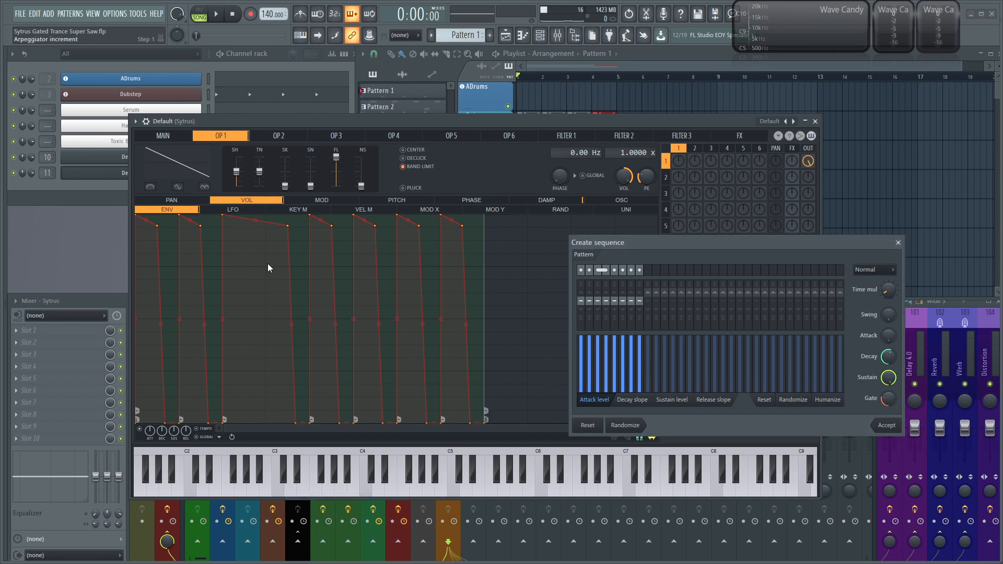
pyautogui.moveTo(701, 248); pyautogui.dragTo(632, 224)
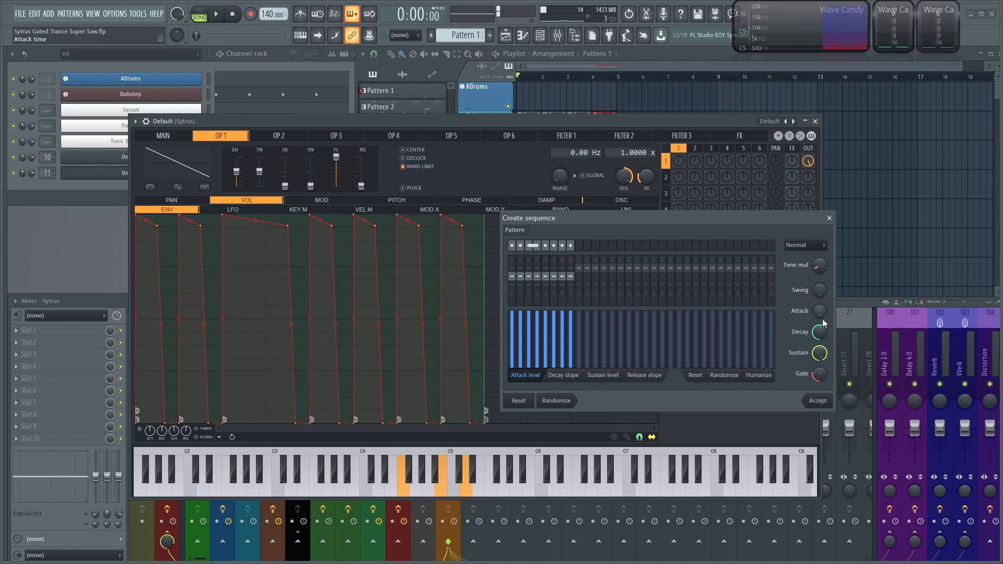
pyautogui.moveTo(825, 376); pyautogui.dragTo(824, 368)
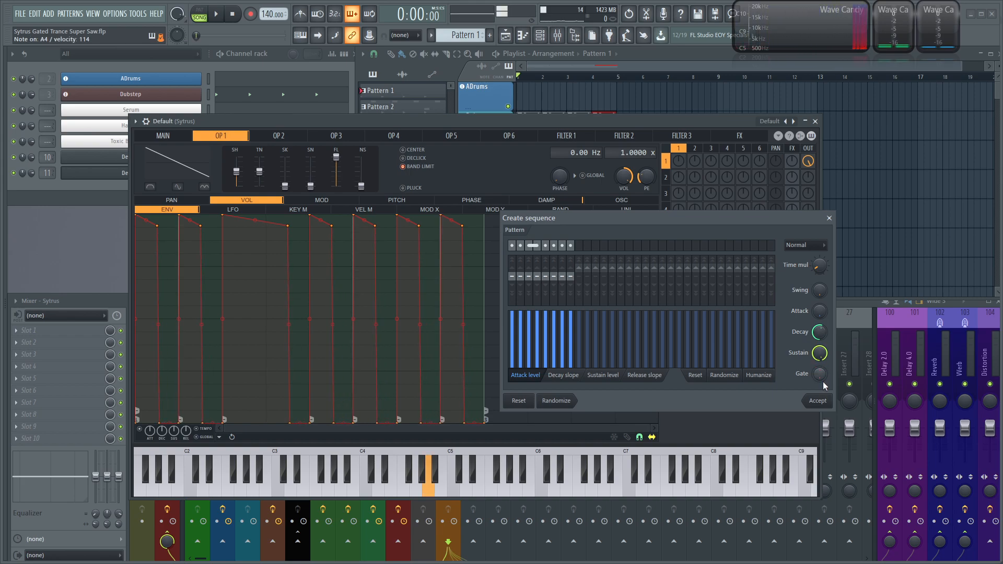
pyautogui.moveTo(820, 374); pyautogui.dragTo(819, 319)
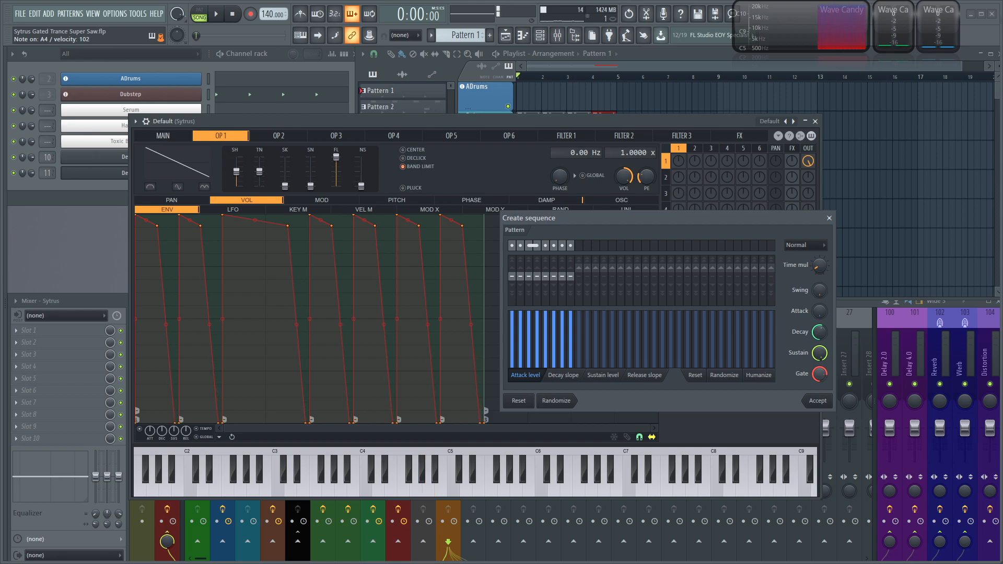
pyautogui.scroll(-10, 822, 375)
pyautogui.scroll(4, 822, 374)
pyautogui.scroll(-4, 823, 375)
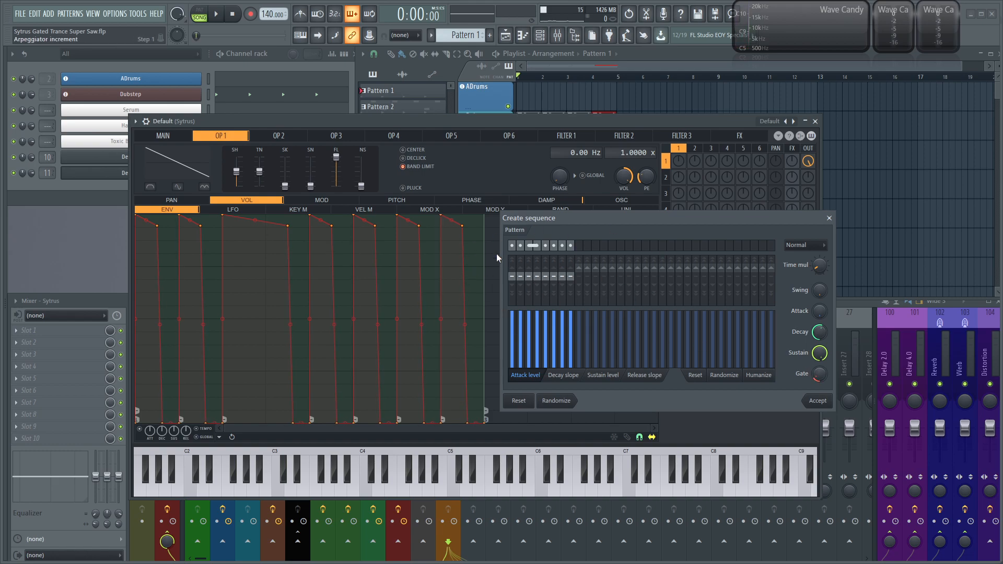
pyautogui.click(820, 403)
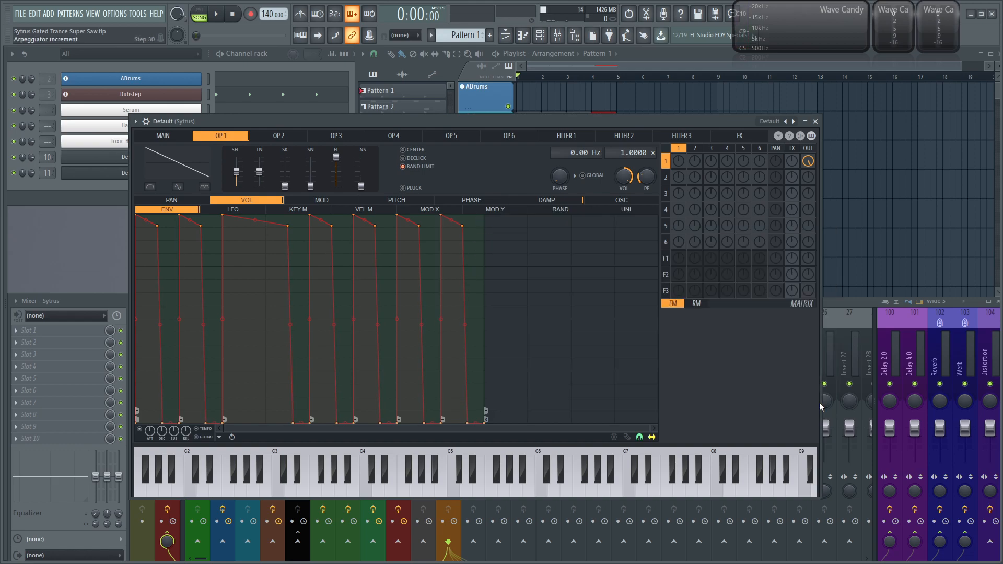
# Set the arpeggiator break to None on every break point of operator 1's volume envelope.
pyautogui.rightClick(140, 421)
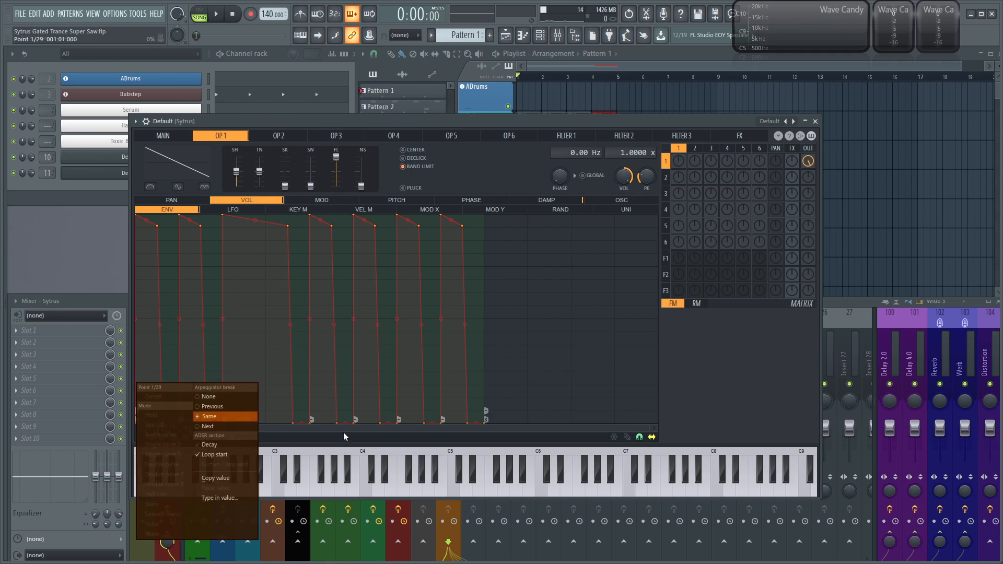
pyautogui.click(344, 434)
pyautogui.rightClick(139, 421)
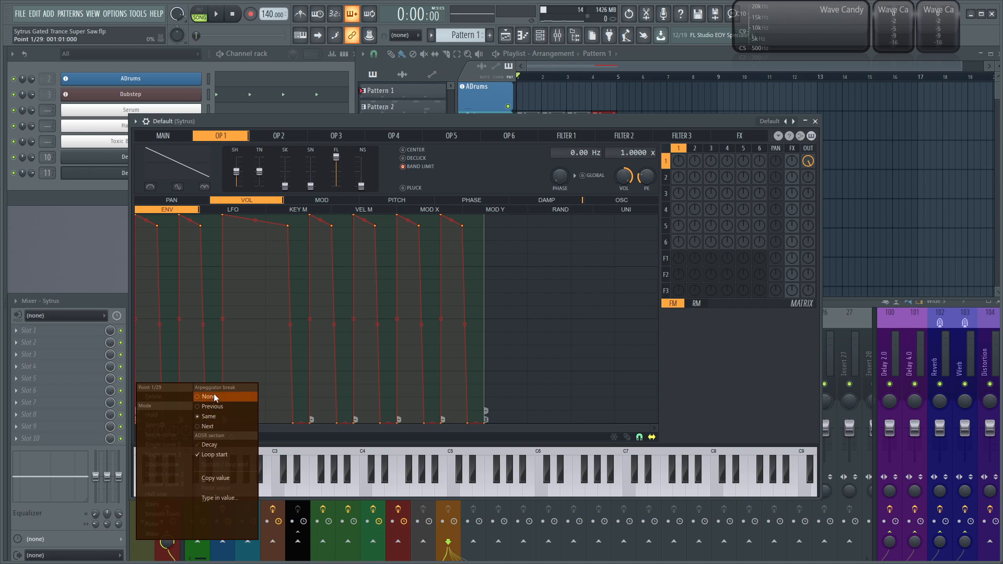
pyautogui.click(214, 397)
pyautogui.rightClick(181, 420)
pyautogui.click(247, 397)
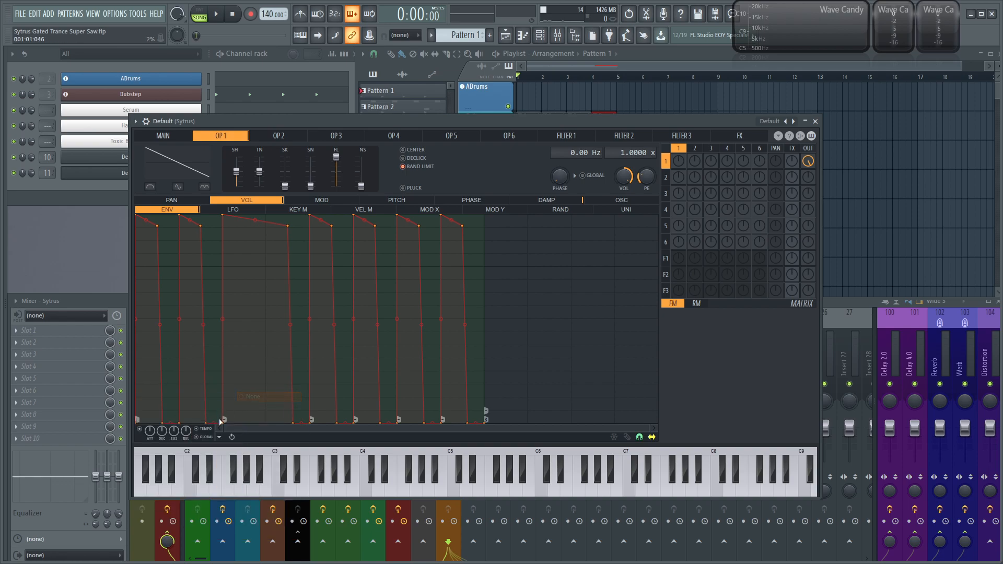
pyautogui.rightClick(223, 420)
pyautogui.click(293, 397)
pyautogui.rightClick(312, 423)
pyautogui.click(384, 397)
pyautogui.rightClick(356, 421)
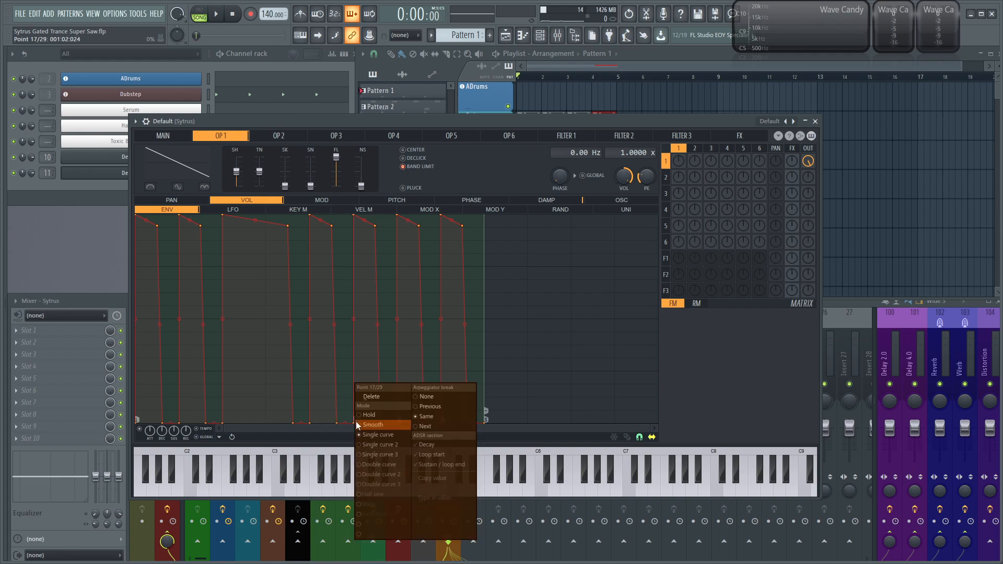
pyautogui.click(427, 397)
pyautogui.rightClick(397, 422)
pyautogui.click(466, 397)
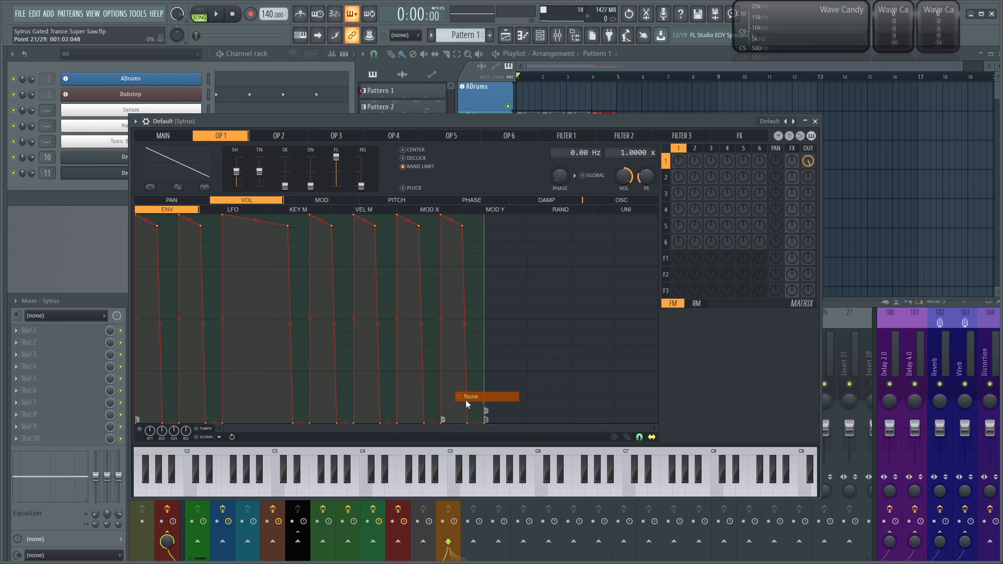
pyautogui.rightClick(442, 421)
pyautogui.click(510, 397)
pyautogui.rightClick(484, 426)
pyautogui.click(557, 397)
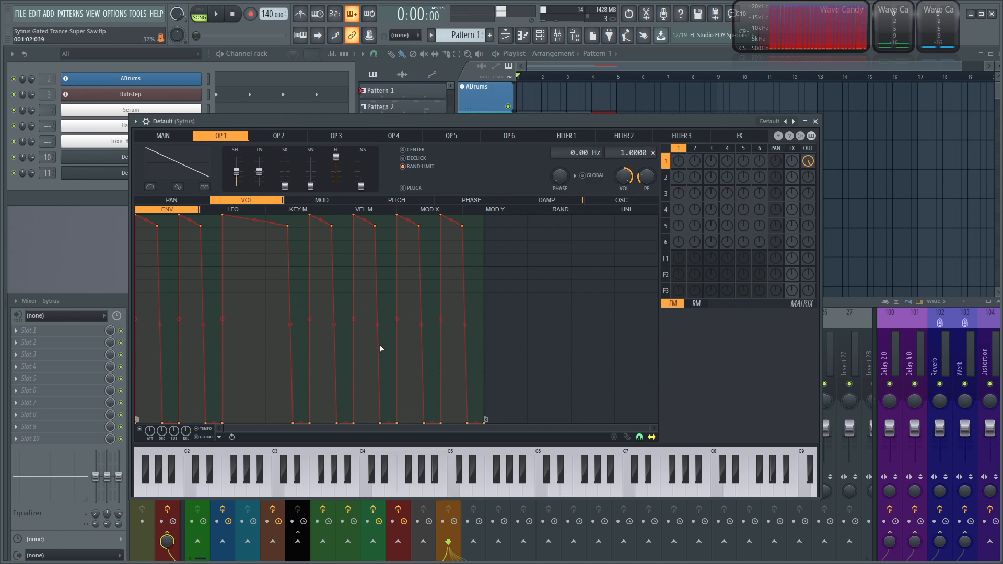
# Copy operator 1's volume envelope state to operator 2's and raise operator 2's shape to a stepped saw waveform.
pyautogui.click(220, 438)
pyautogui.click(265, 428)
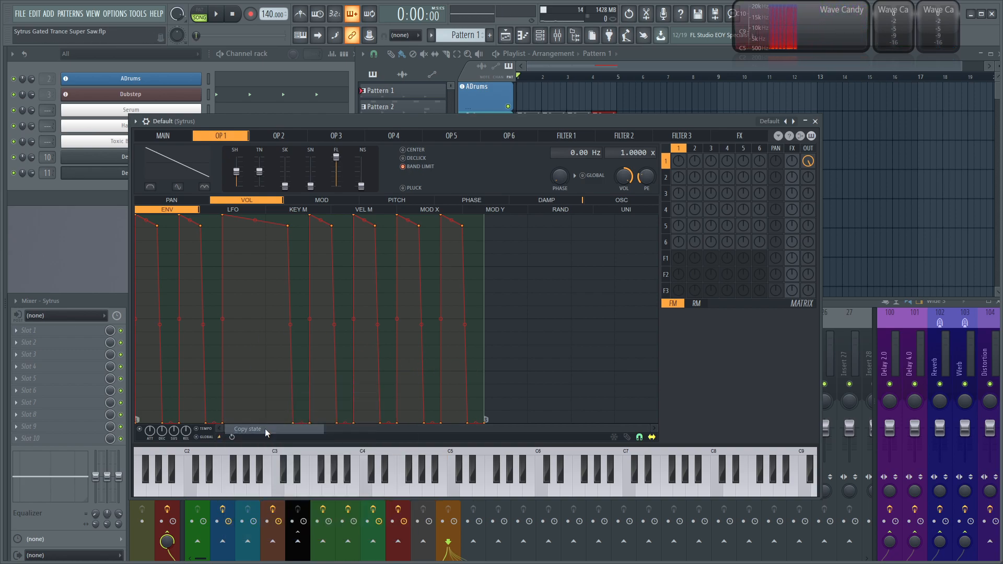
pyautogui.click(264, 139)
pyautogui.click(220, 437)
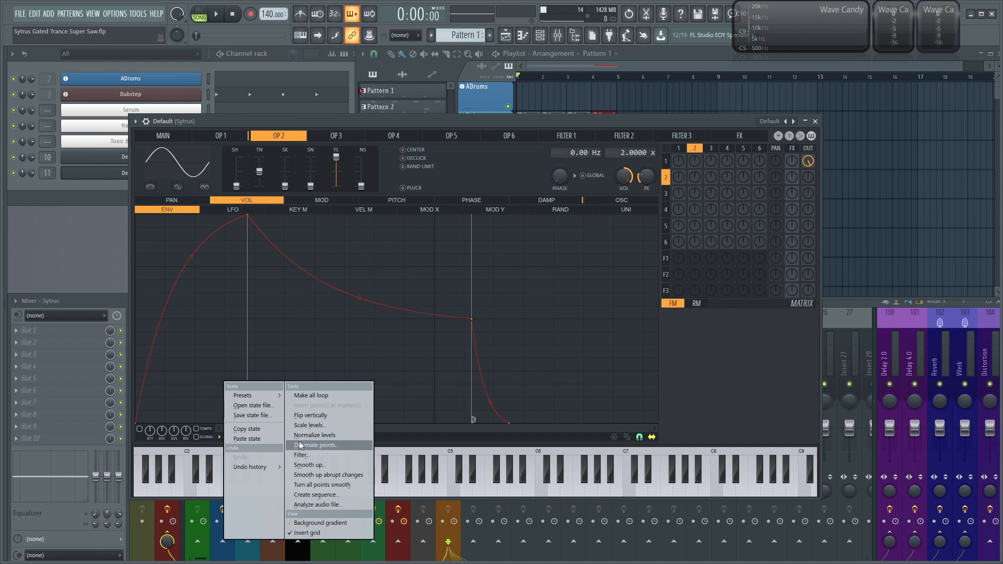
pyautogui.click(256, 437)
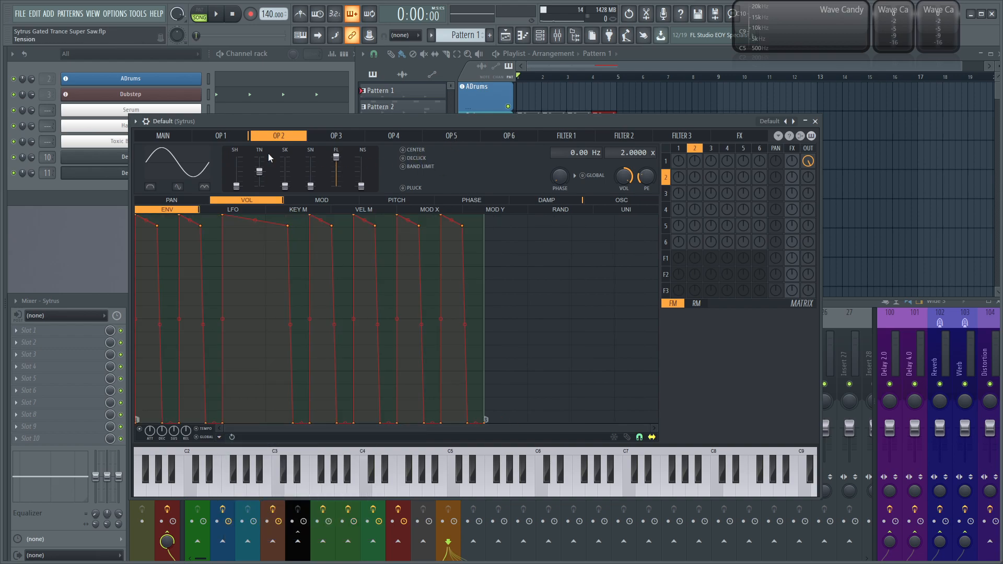
pyautogui.moveTo(236, 186)
pyautogui.mouseDown()
pyautogui.moveTo(236, 155)
pyautogui.moveTo(236, 167)
pyautogui.mouseUp()
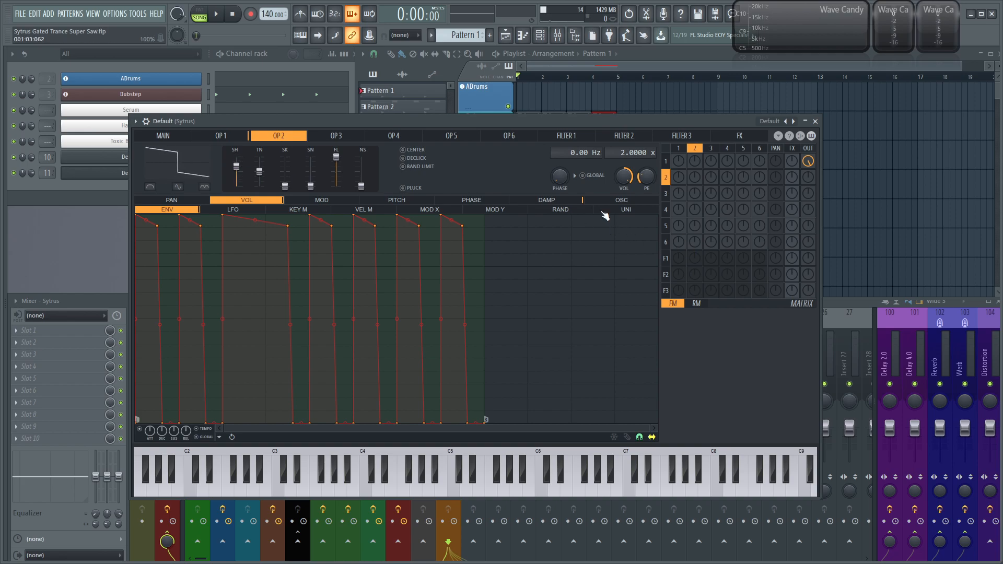
# Route operators 1 and 2 through filter 1 to the output instead of directly, and set filter 1's type to LP2.
pyautogui.moveTo(808, 161); pyautogui.dragTo(812, 130)
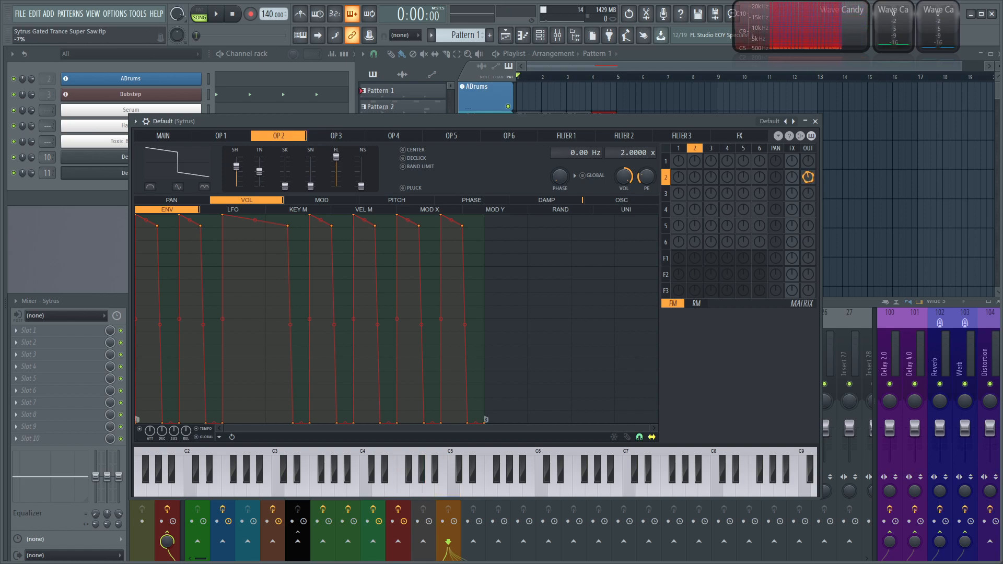
pyautogui.moveTo(679, 258); pyautogui.dragTo(695, 209)
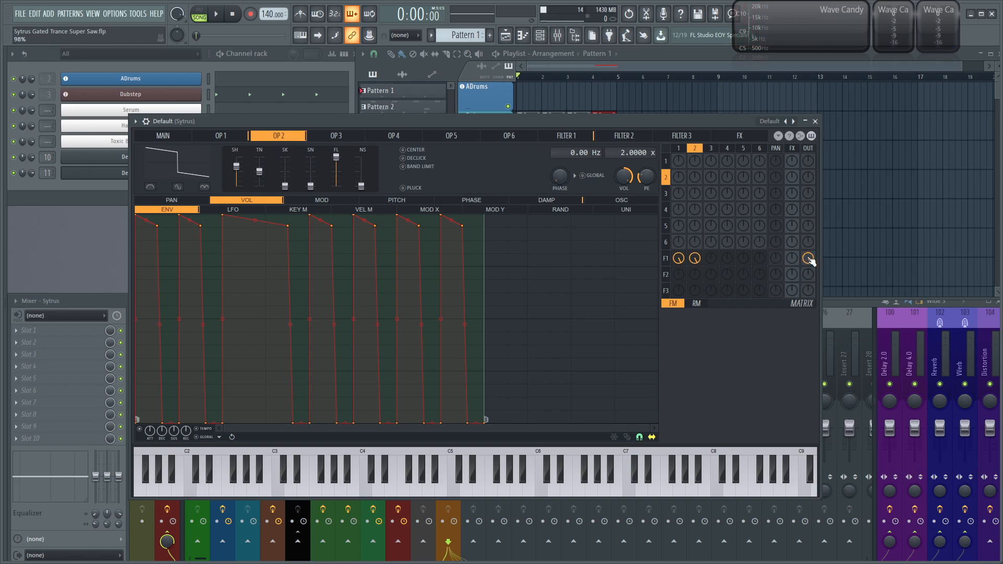
pyautogui.click(561, 135)
pyautogui.click(159, 148)
pyautogui.click(221, 187)
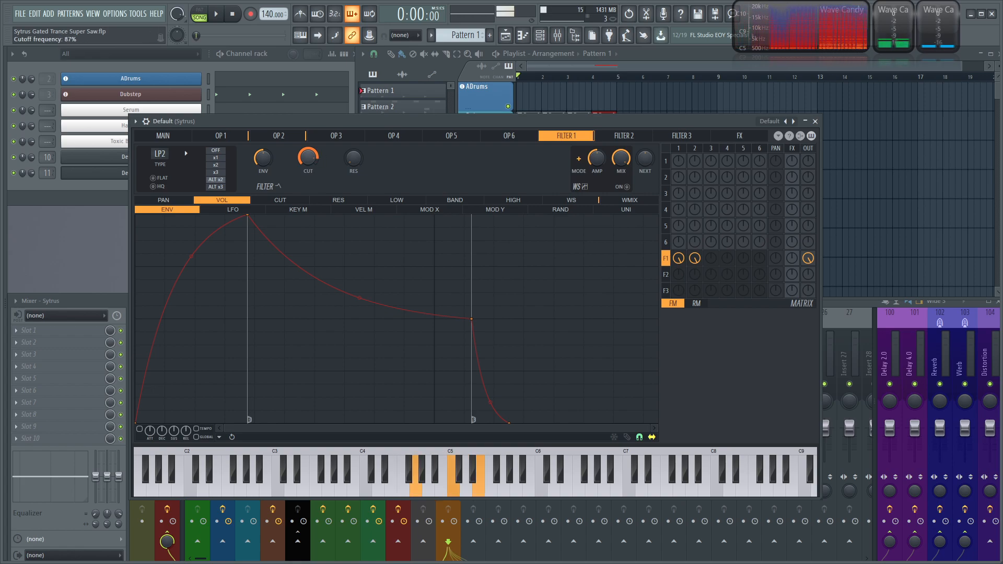
# Set the unison order to 4, then raise the unison volume slightly and the unison phase to a high level.
pyautogui.click(164, 136)
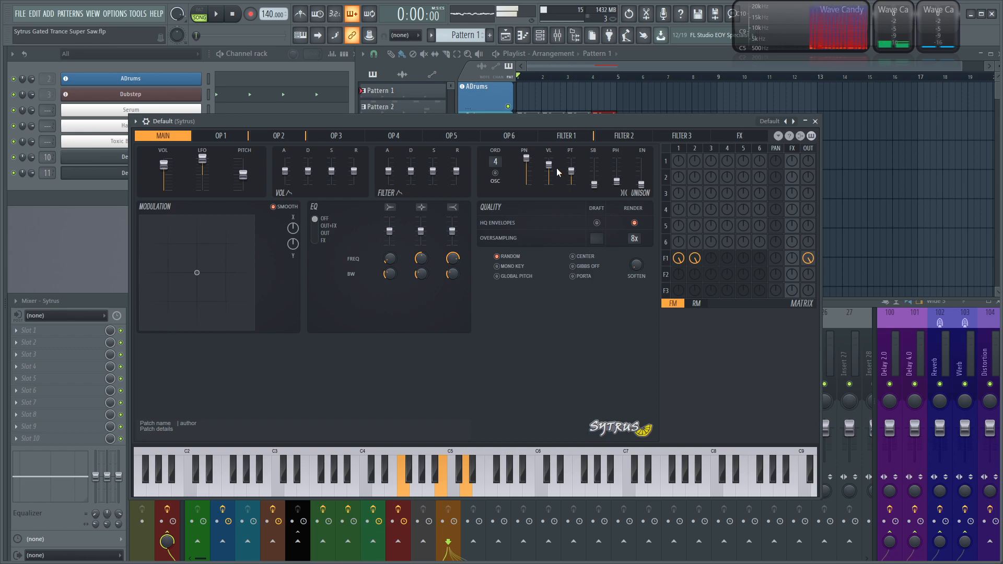
pyautogui.moveTo(548, 165); pyautogui.dragTo(548, 162)
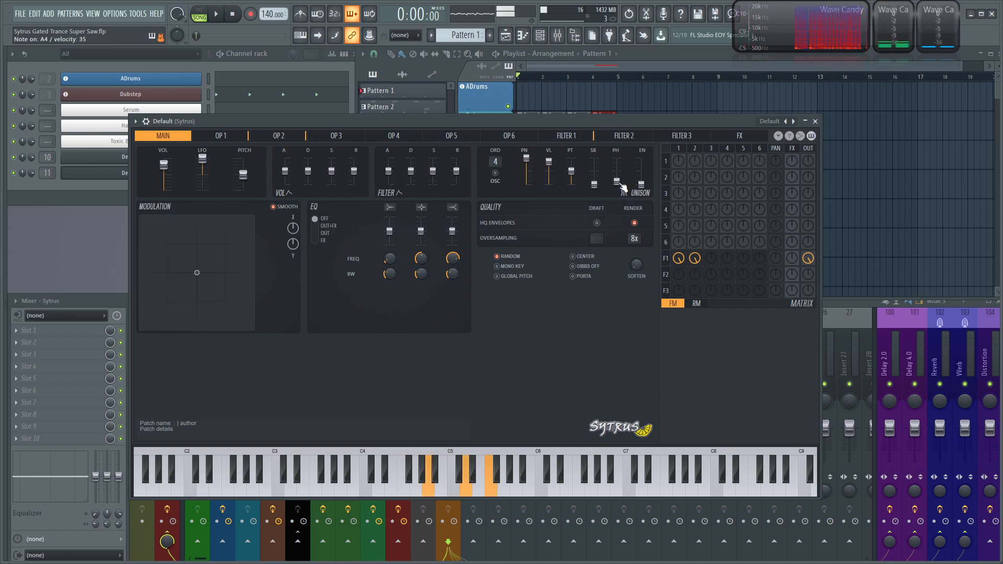
pyautogui.moveTo(617, 177); pyautogui.dragTo(616, 174)
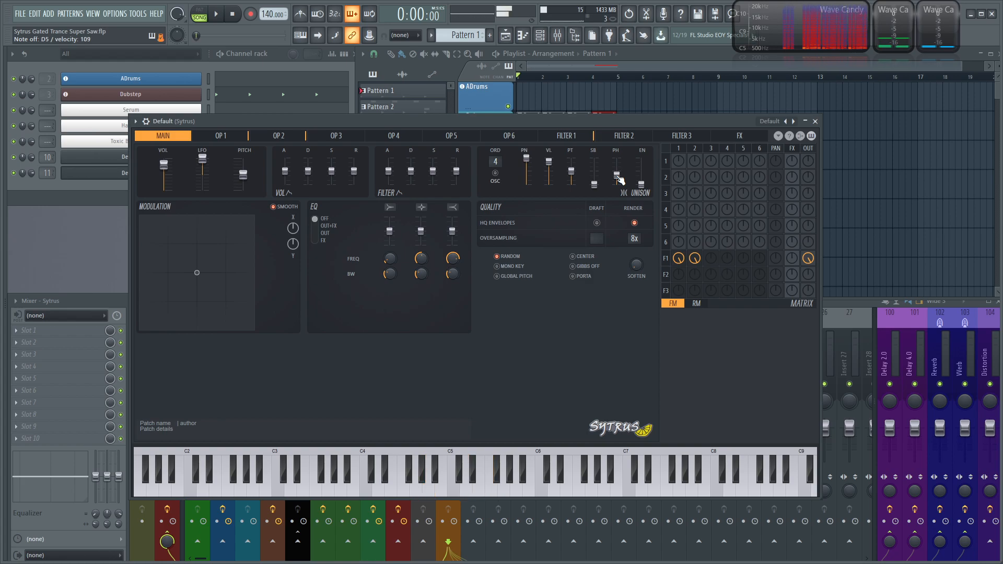
pyautogui.moveTo(617, 176); pyautogui.dragTo(617, 166)
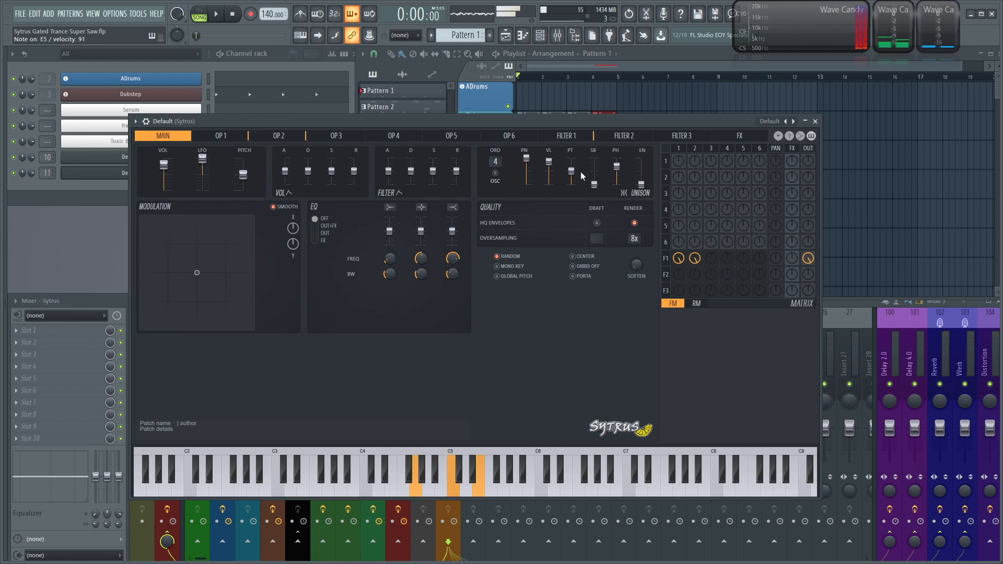
# Audition different unison pitch amounts and settle on about 76% for the detune.
pyautogui.moveTo(578, 171); pyautogui.dragTo(578, 167)
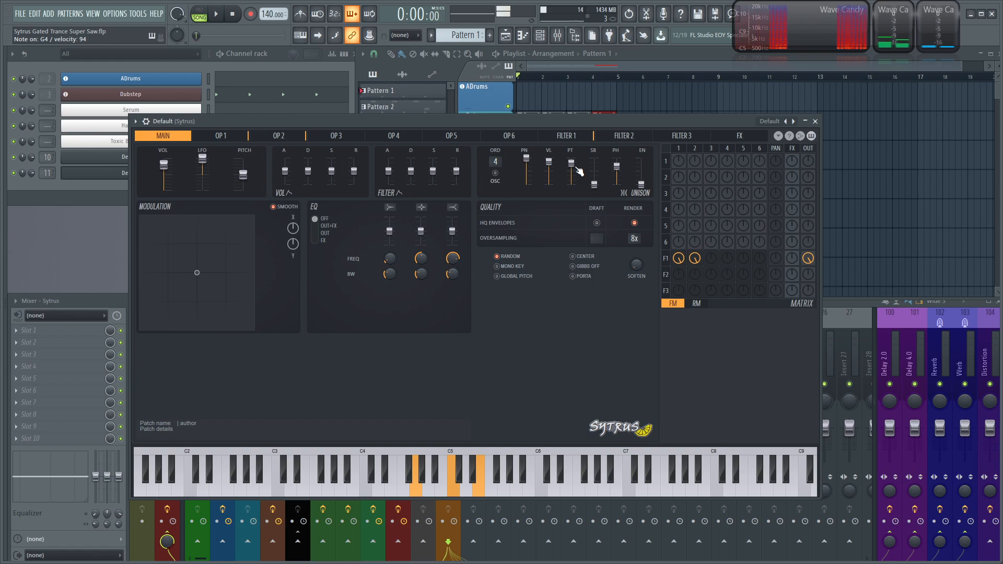
pyautogui.moveTo(576, 165)
pyautogui.mouseDown()
pyautogui.moveTo(587, 154)
pyautogui.moveTo(571, 170)
pyautogui.mouseUp()
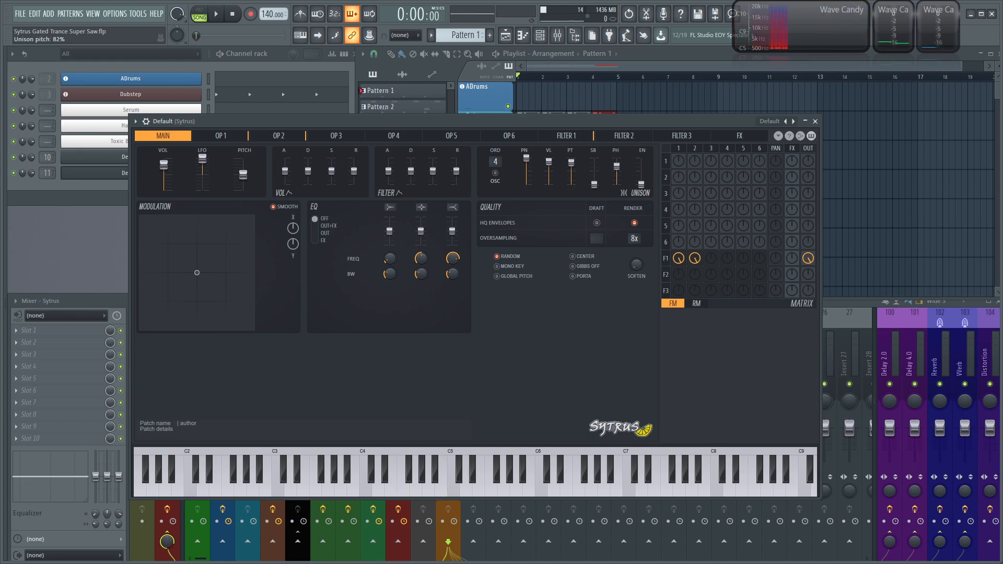
pyautogui.moveTo(571, 164); pyautogui.dragTo(571, 165)
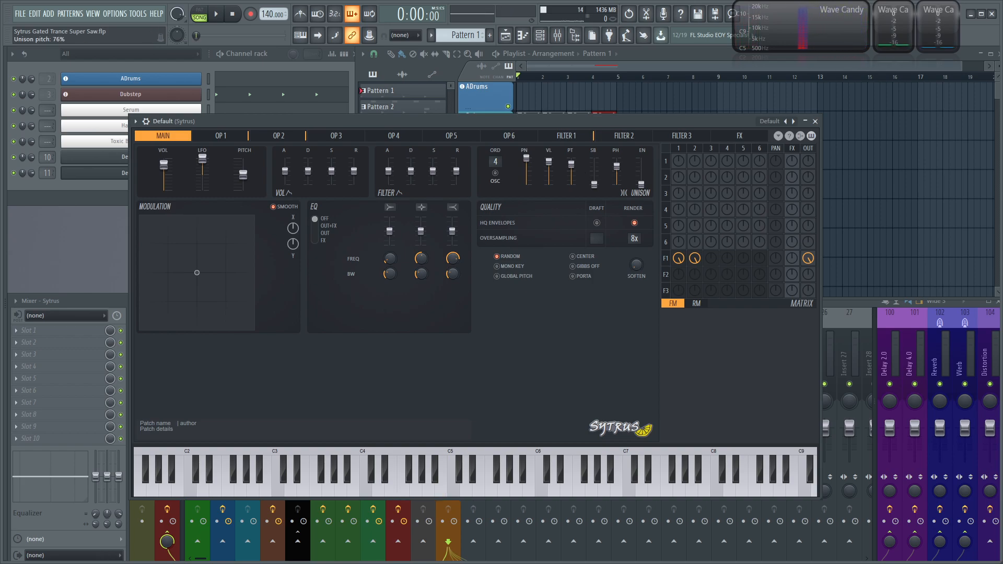
pyautogui.moveTo(573, 166); pyautogui.dragTo(572, 170)
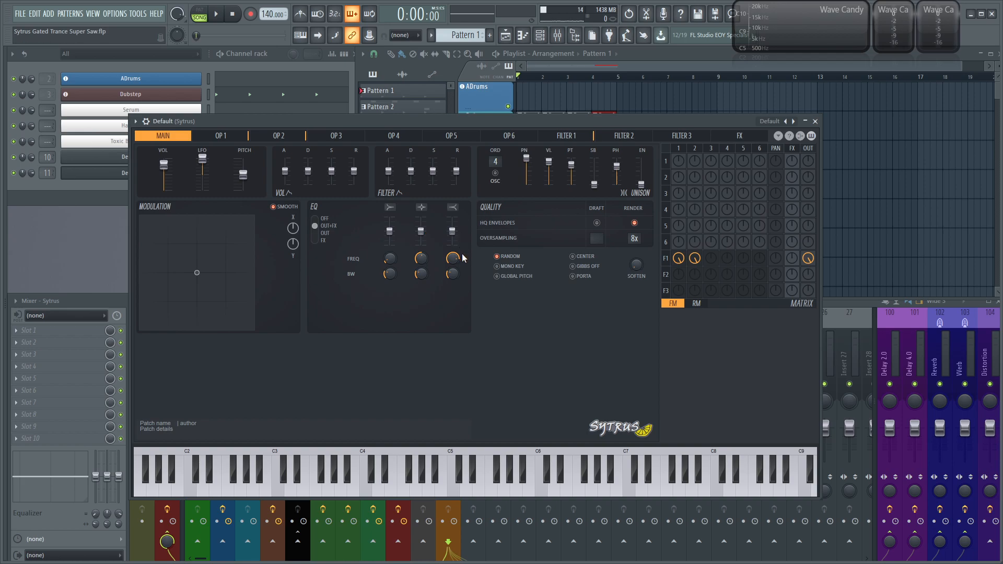
# Lower the frequency of EQ band 3 and boost its level moderately.
pyautogui.moveTo(456, 234); pyautogui.dragTo(456, 265)
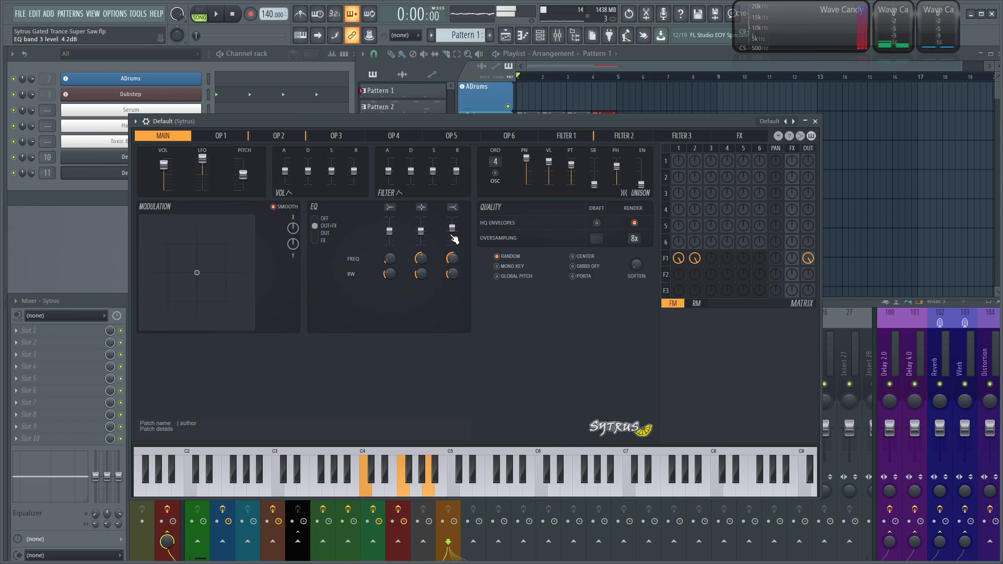
pyautogui.moveTo(453, 229); pyautogui.dragTo(453, 227)
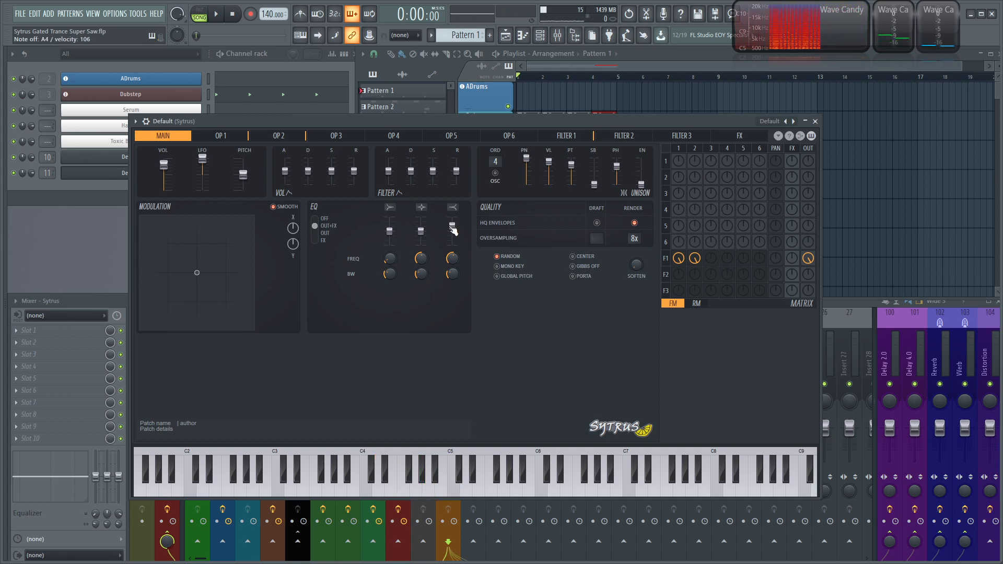
pyautogui.moveTo(452, 230); pyautogui.dragTo(450, 233)
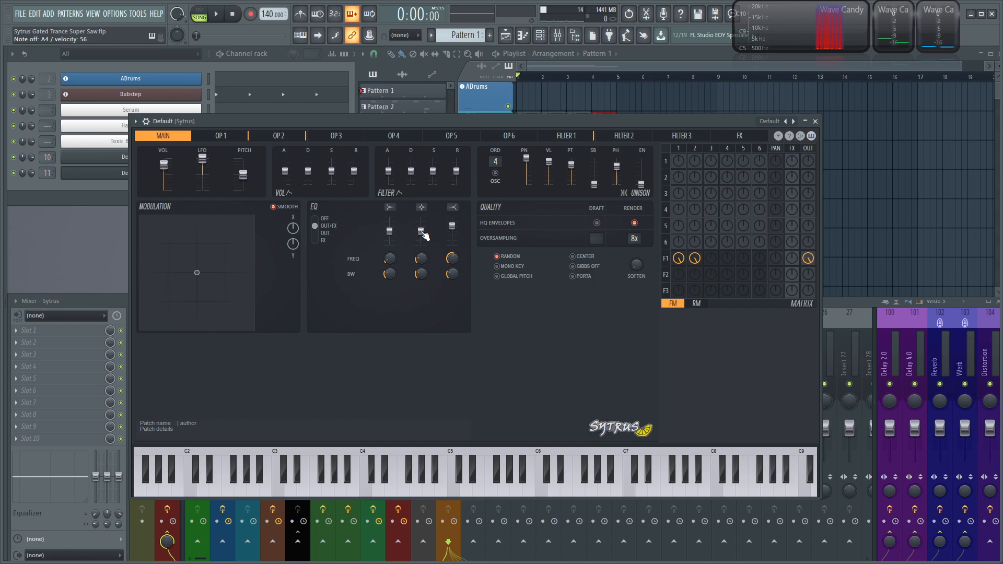
# Try different levels for EQ band 2, settle on a slight cut, and audition the sound while the song plays.
pyautogui.moveTo(423, 233)
pyautogui.mouseDown()
pyautogui.moveTo(423, 224)
pyautogui.moveTo(423, 233)
pyautogui.mouseUp()
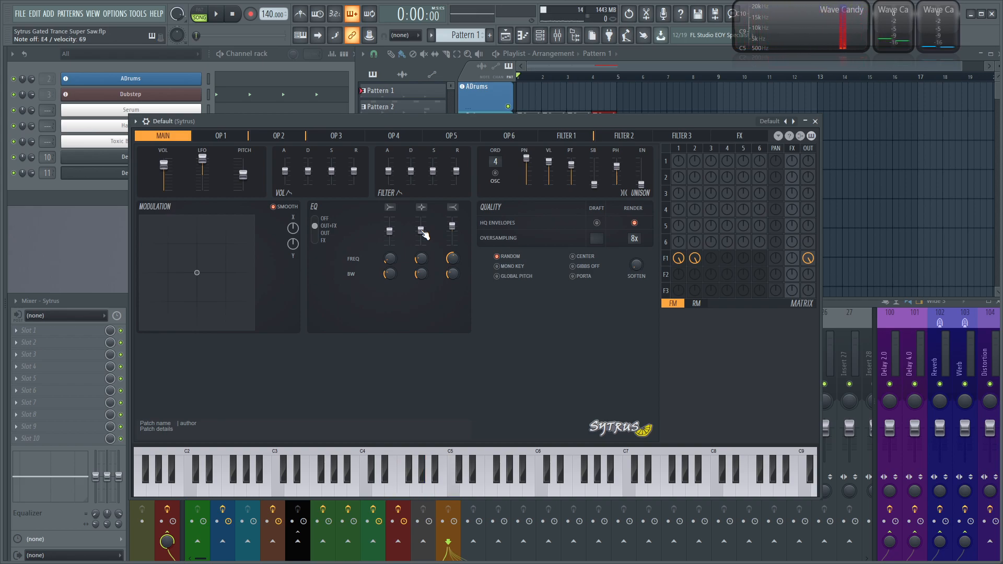
pyautogui.moveTo(424, 232); pyautogui.dragTo(424, 233)
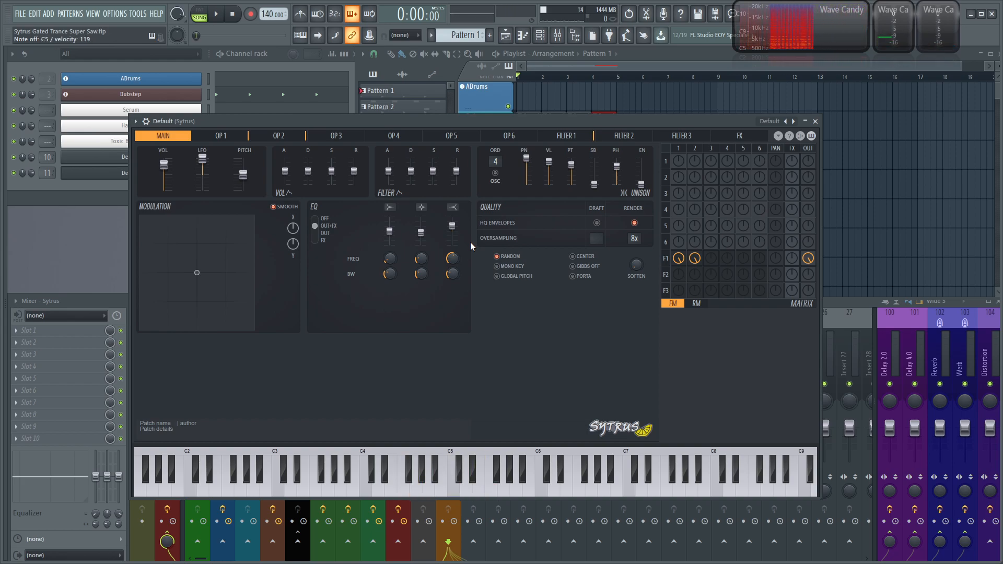
pyautogui.press('space')
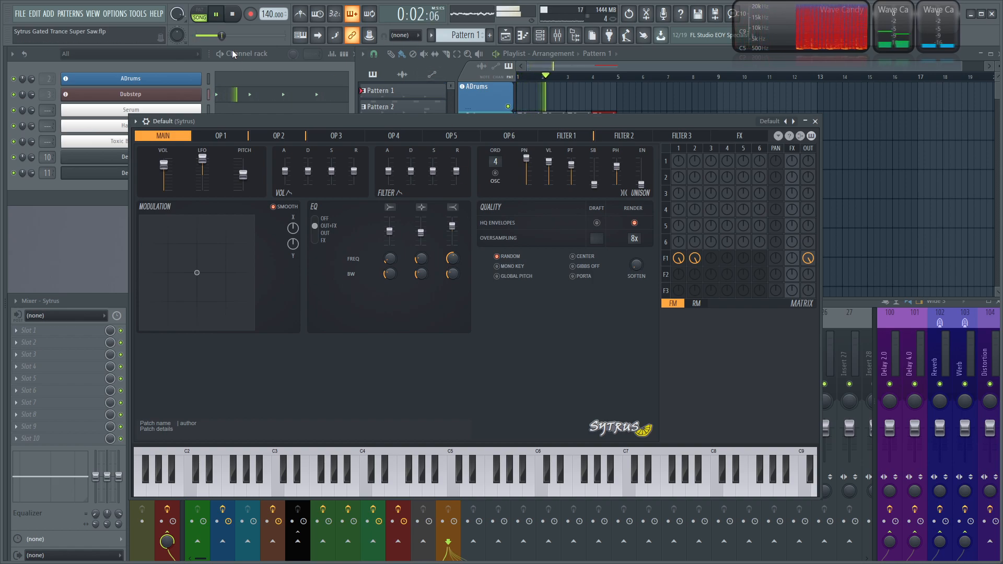
pyautogui.press('space')
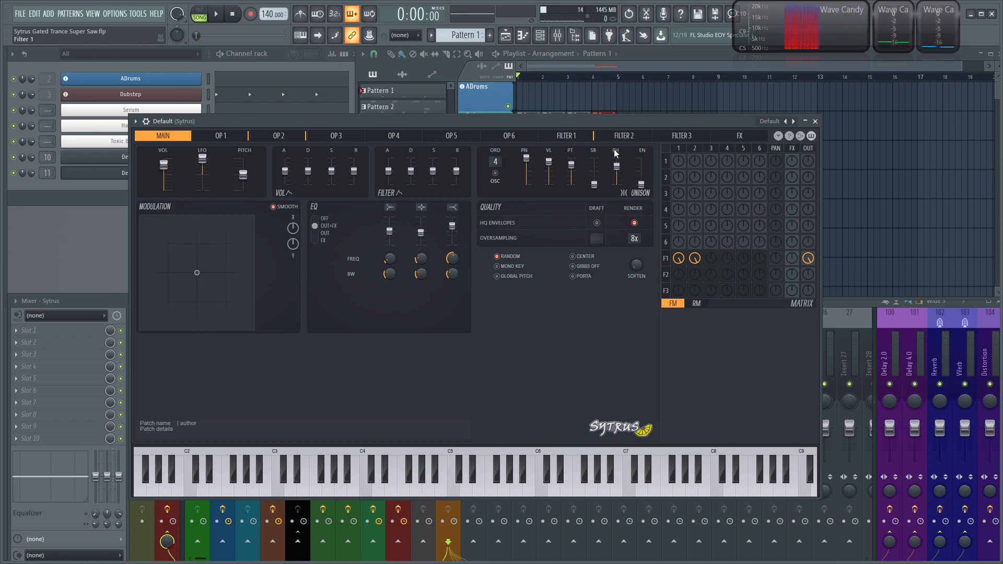
# Send filter 1 to the FX module and set the chorus order to 0.
pyautogui.click(750, 138)
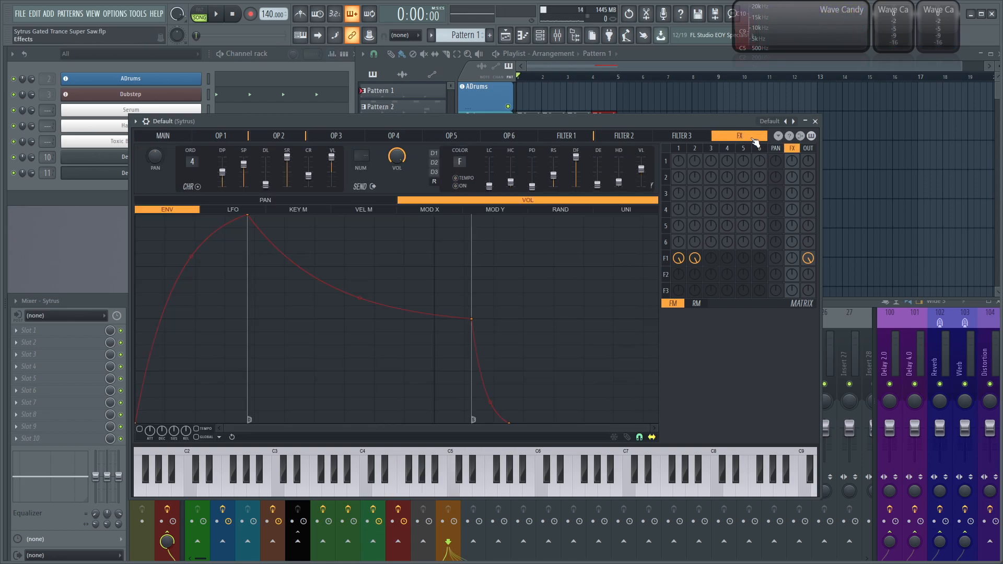
pyautogui.moveTo(792, 258); pyautogui.dragTo(791, 254)
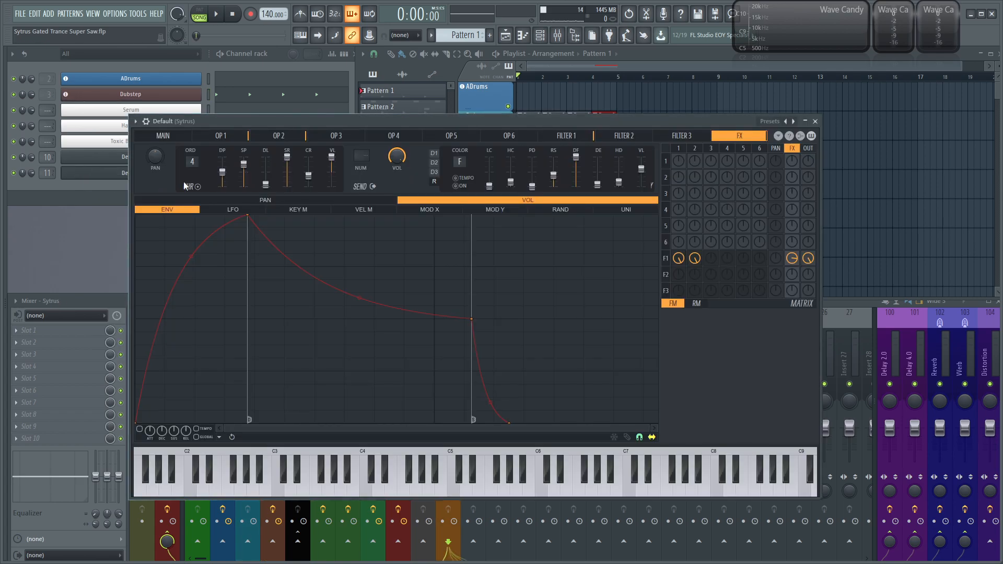
pyautogui.moveTo(192, 162); pyautogui.dragTo(192, 180)
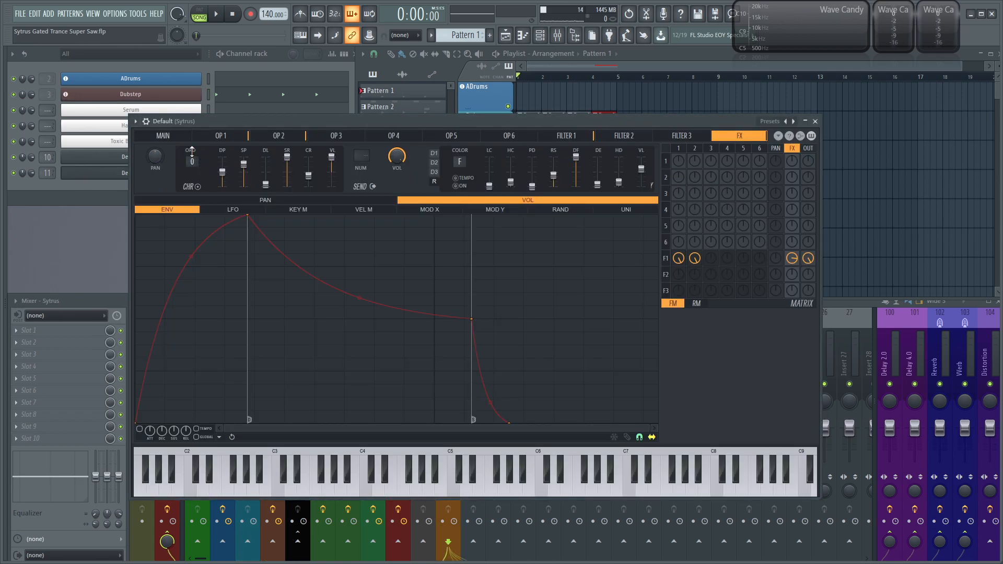
# Switch on delay 1 and lower its volume to 40%.
pyautogui.click(438, 154)
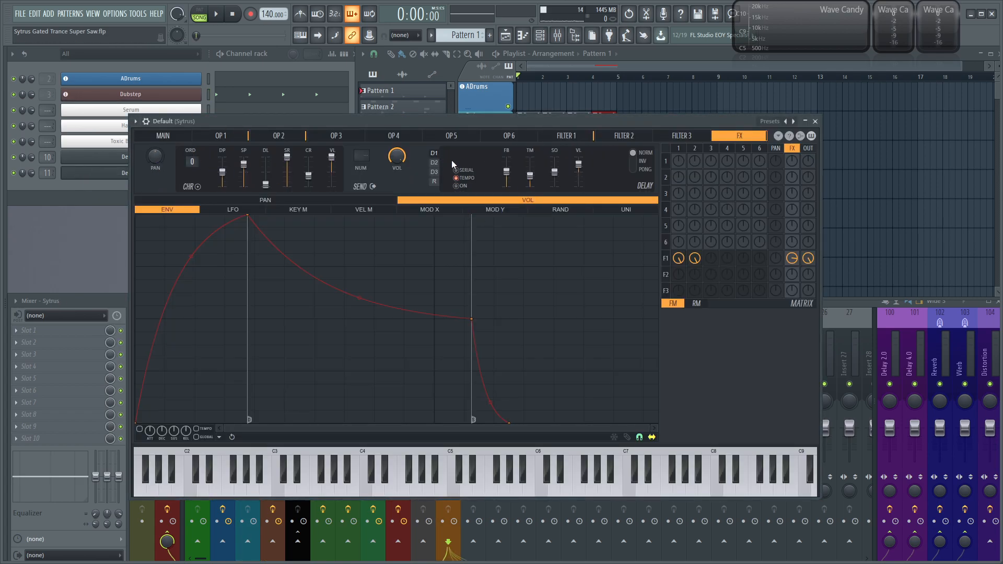
pyautogui.click(457, 186)
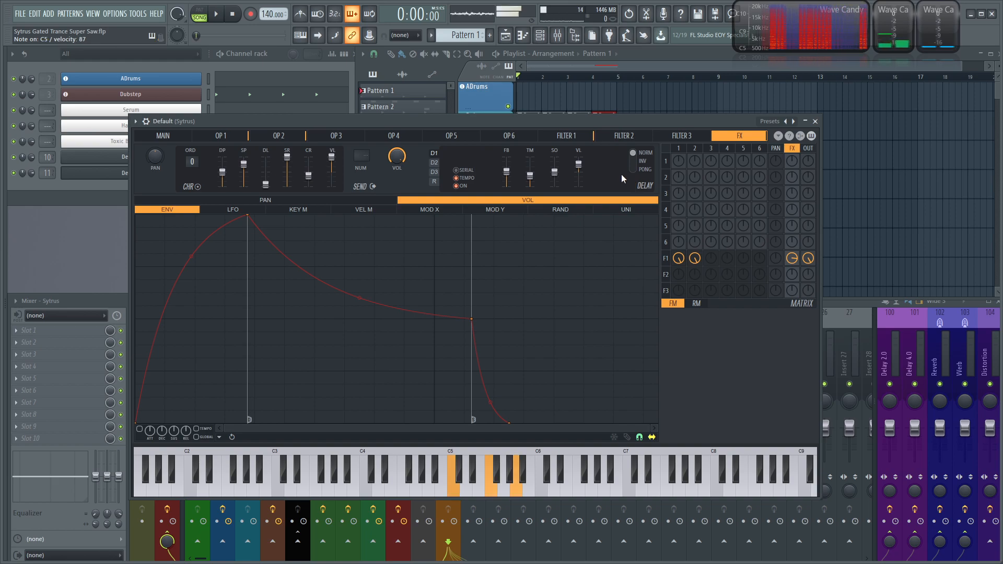
pyautogui.moveTo(579, 164); pyautogui.dragTo(579, 166)
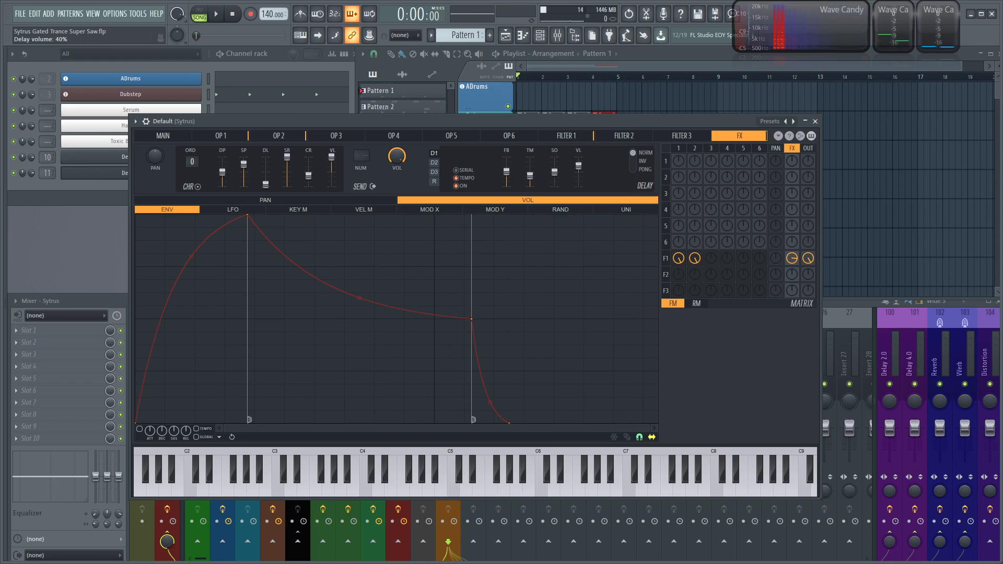
# Enable delay 2 with a slightly shorter delay time and set it to PONG mode.
pyautogui.click(438, 164)
pyautogui.moveTo(530, 176); pyautogui.dragTo(530, 178)
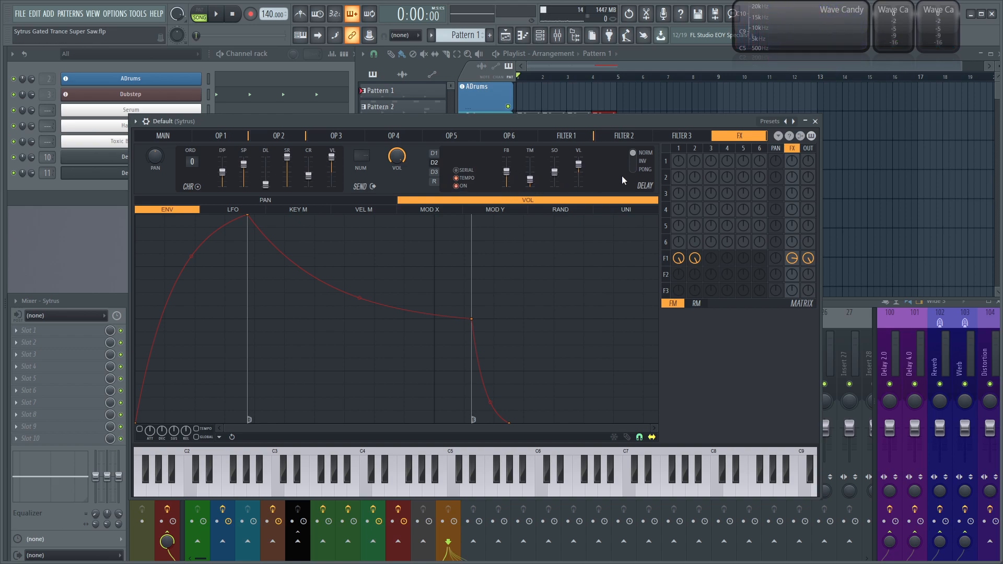
pyautogui.click(638, 170)
pyautogui.click(434, 153)
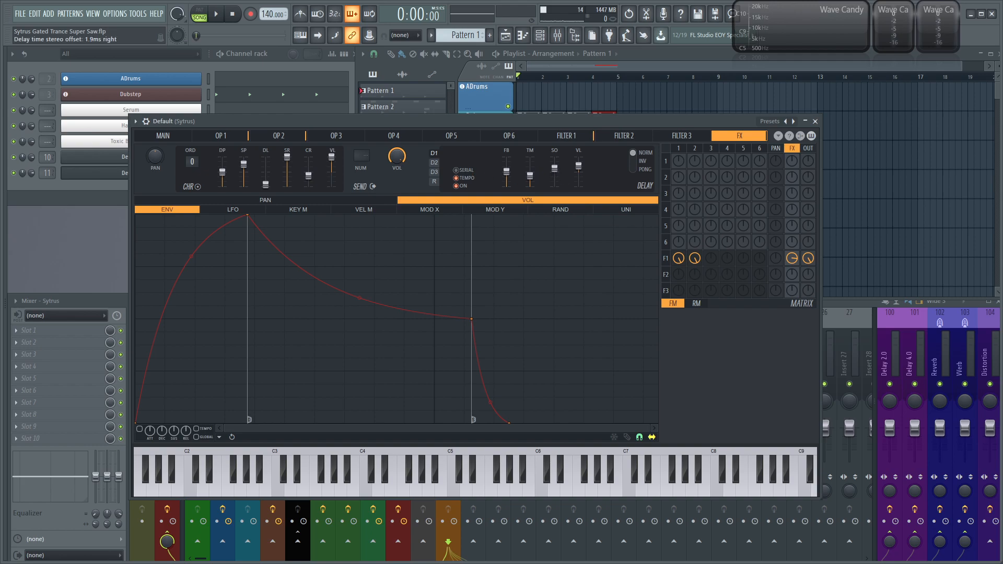
pyautogui.click(434, 162)
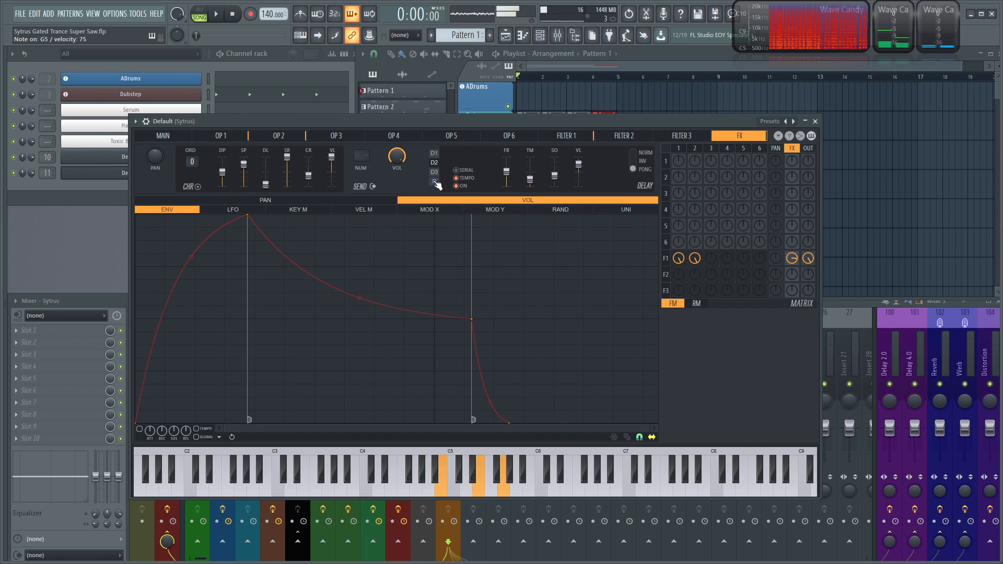
# Switch on the reverb with tempo sync and color W+, and raise its volume slightly.
pyautogui.click(434, 183)
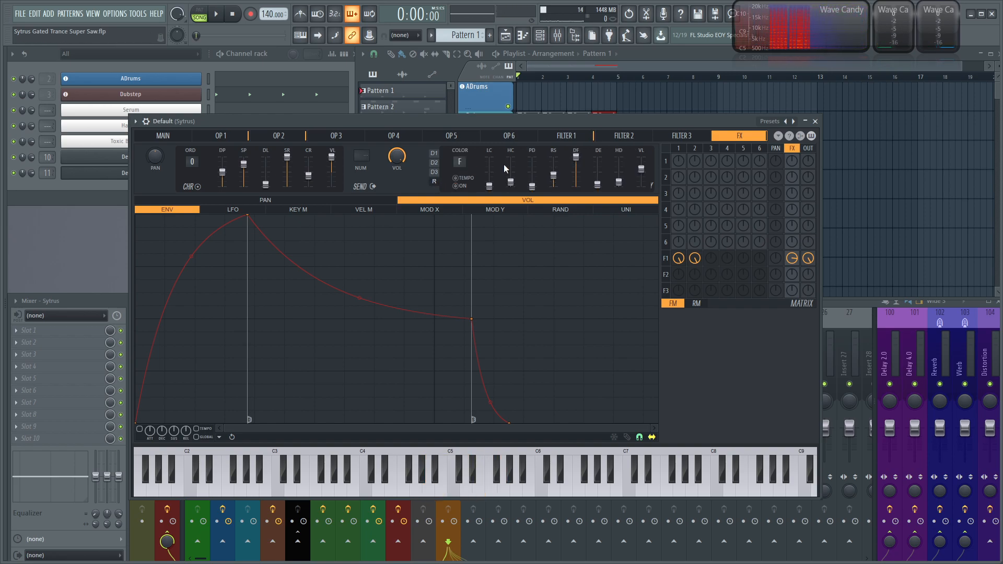
pyautogui.click(472, 180)
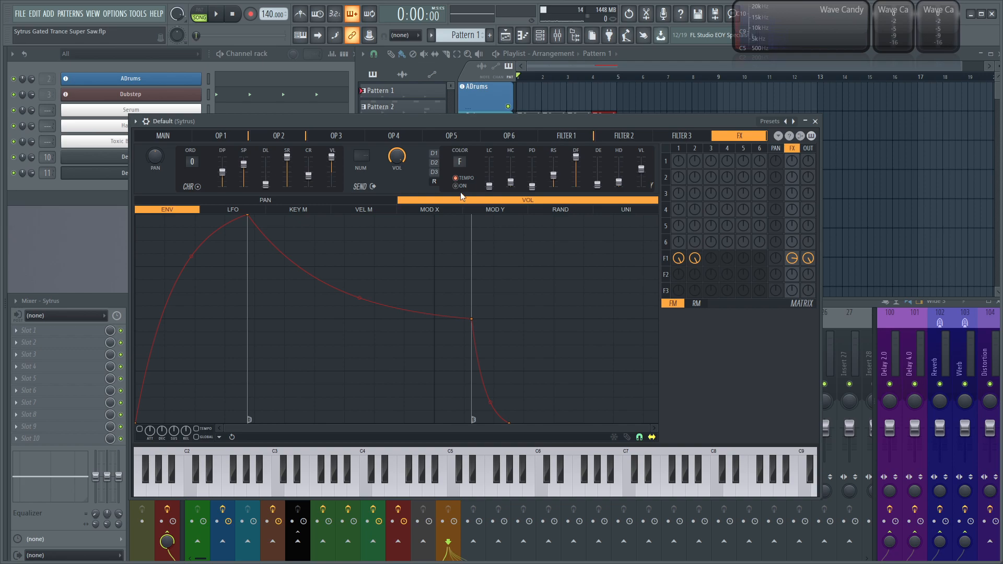
pyautogui.moveTo(461, 163); pyautogui.dragTo(477, 206)
pyautogui.click(462, 187)
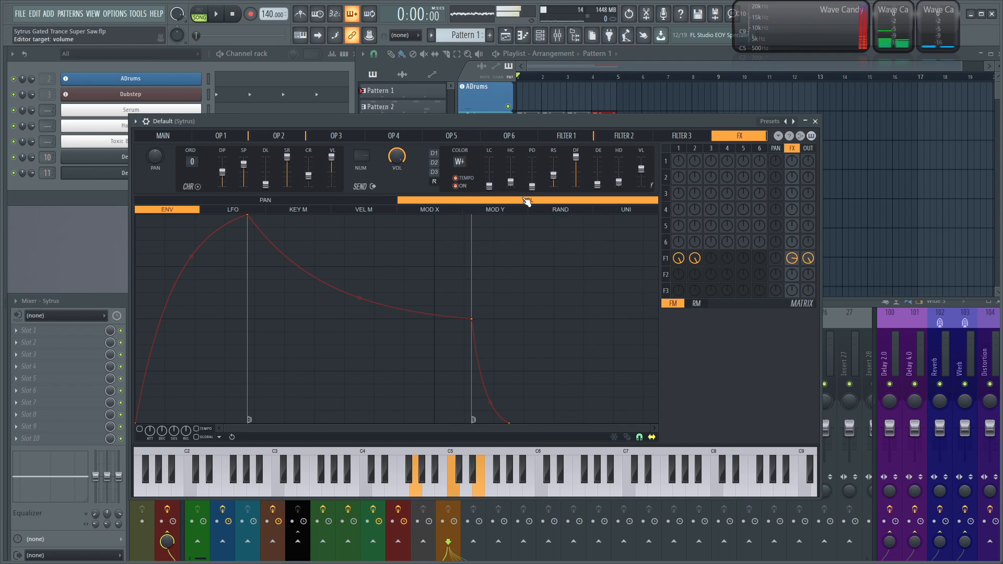
pyautogui.moveTo(641, 170); pyautogui.dragTo(641, 166)
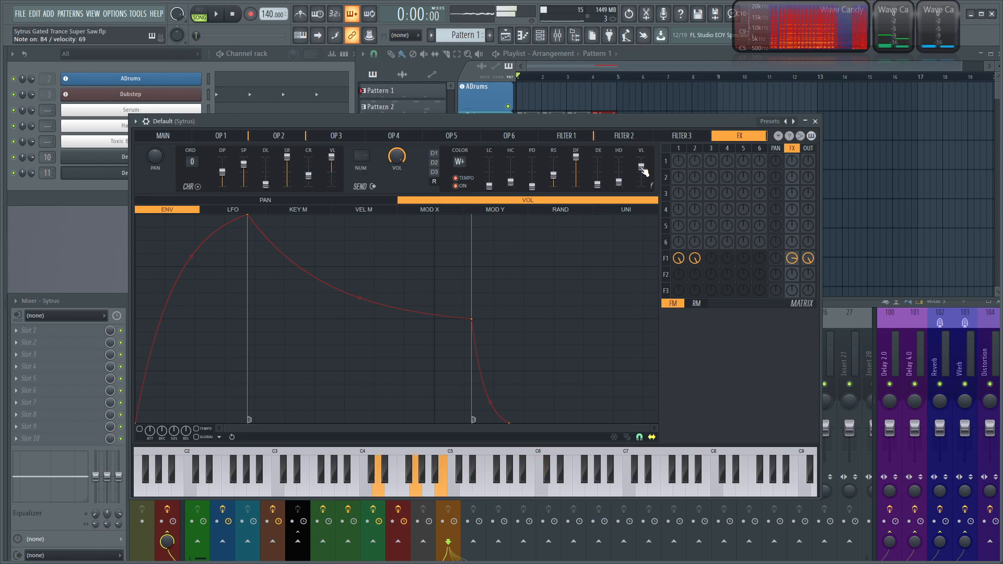
# Enable filter 1's cutoff envelope and shape its attack as a straight ramp from 0% up to 100% at 1.000.
pyautogui.click(162, 135)
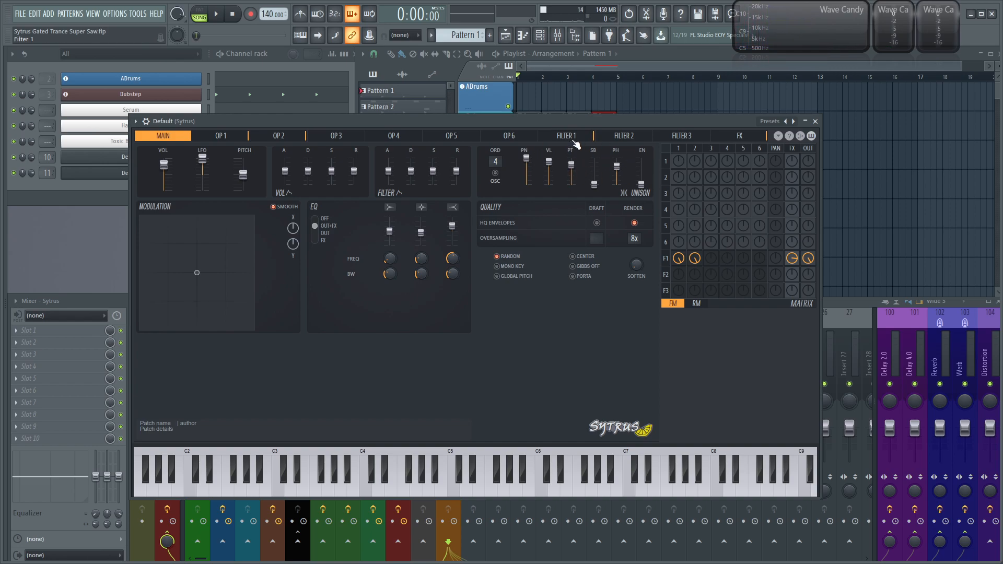
pyautogui.click(564, 136)
pyautogui.click(291, 200)
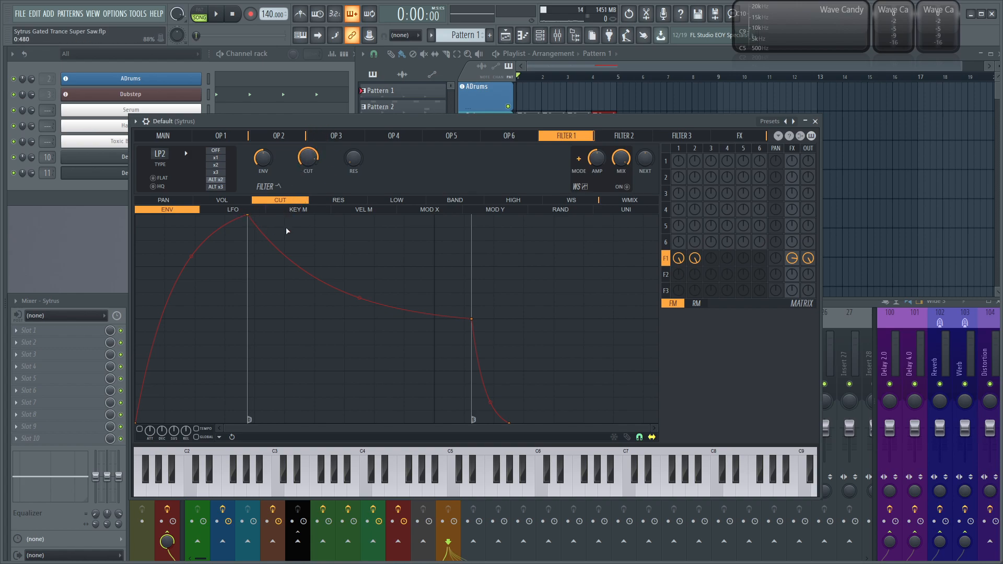
pyautogui.click(234, 210)
pyautogui.click(191, 210)
pyautogui.moveTo(249, 218); pyautogui.dragTo(437, 215)
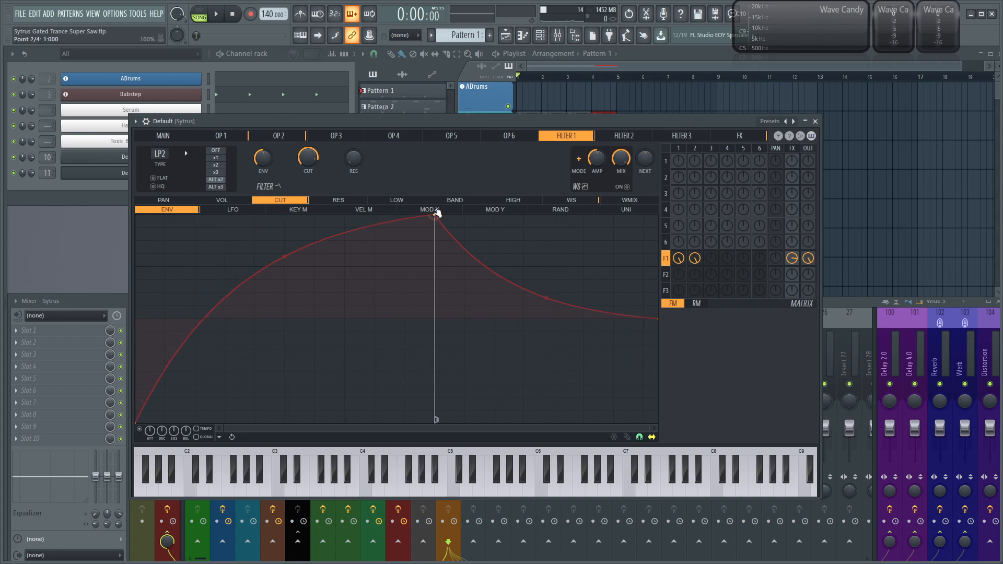
pyautogui.moveTo(249, 261); pyautogui.dragTo(154, 336)
# Delete the cutoff envelope's last point, move the remaining end point to 2.000 at 0%, and flatten the decay curve.
pyautogui.rightClick(548, 422)
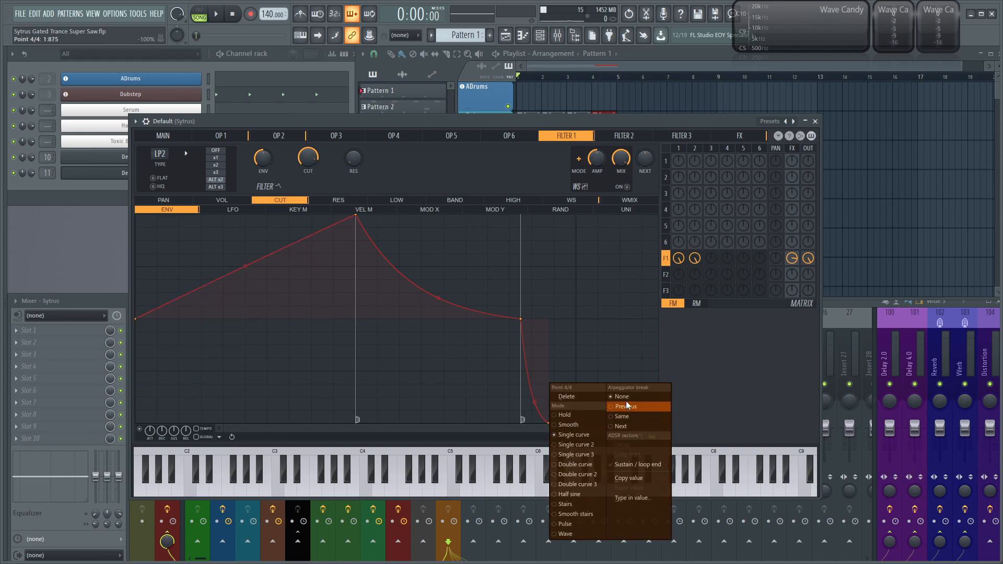
pyautogui.click(569, 397)
pyautogui.moveTo(520, 318); pyautogui.dragTo(574, 319)
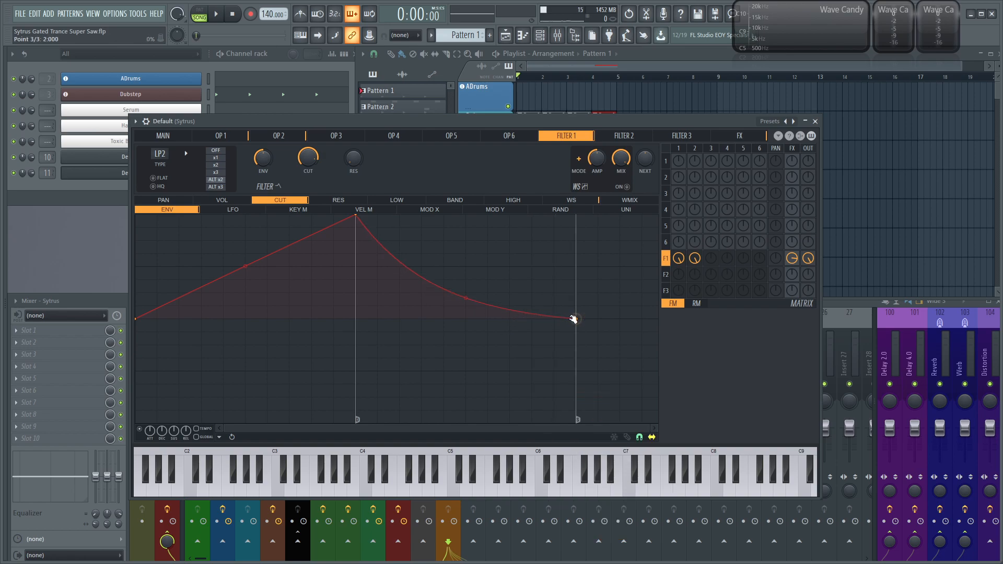
pyautogui.moveTo(466, 297); pyautogui.dragTo(544, 307)
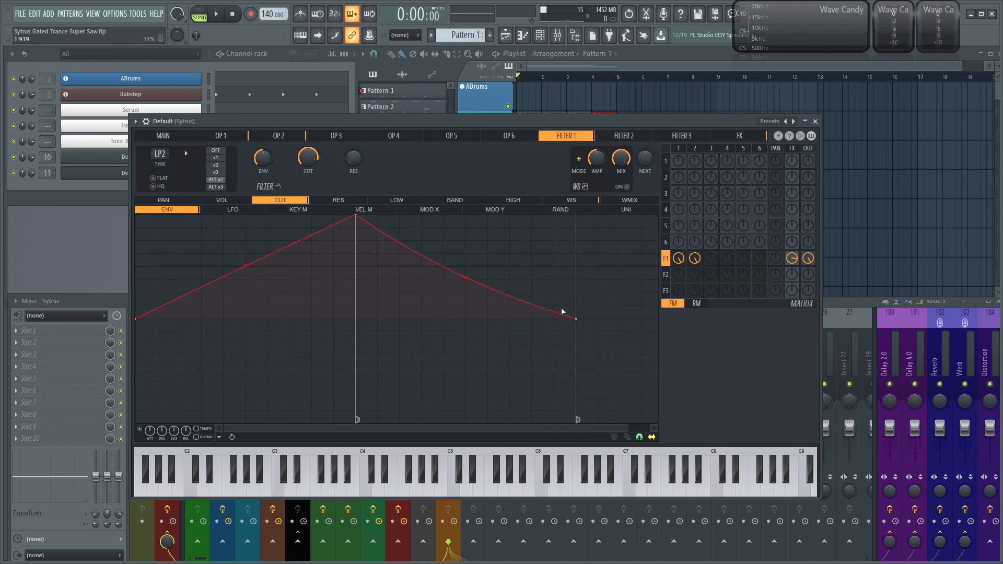
# Loop the cutoff envelope by making its last point the sustain / loop end and its first point the loop start.
pyautogui.rightClick(578, 319)
pyautogui.click(665, 402)
pyautogui.rightClick(576, 319)
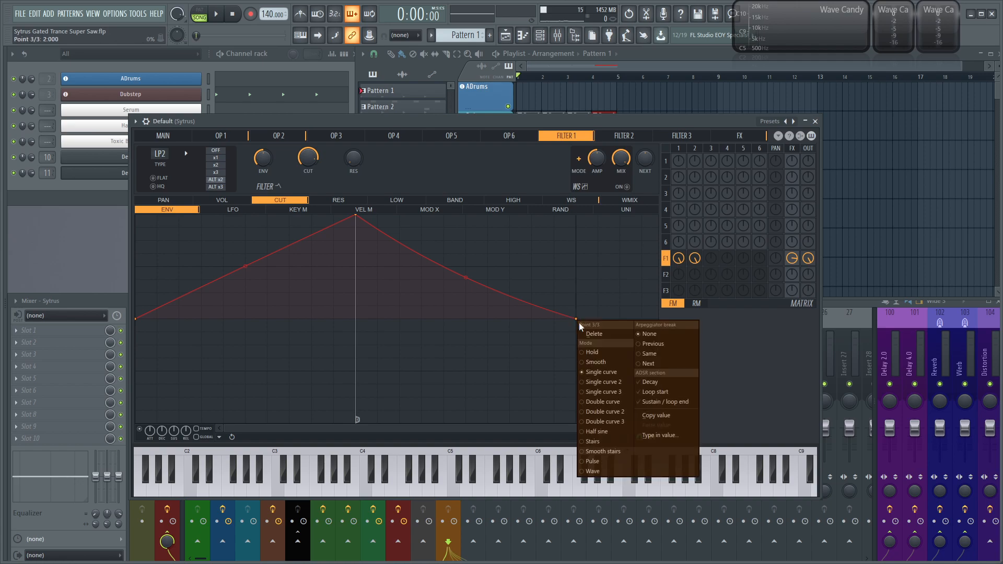
pyautogui.click(665, 402)
pyautogui.rightClick(135, 320)
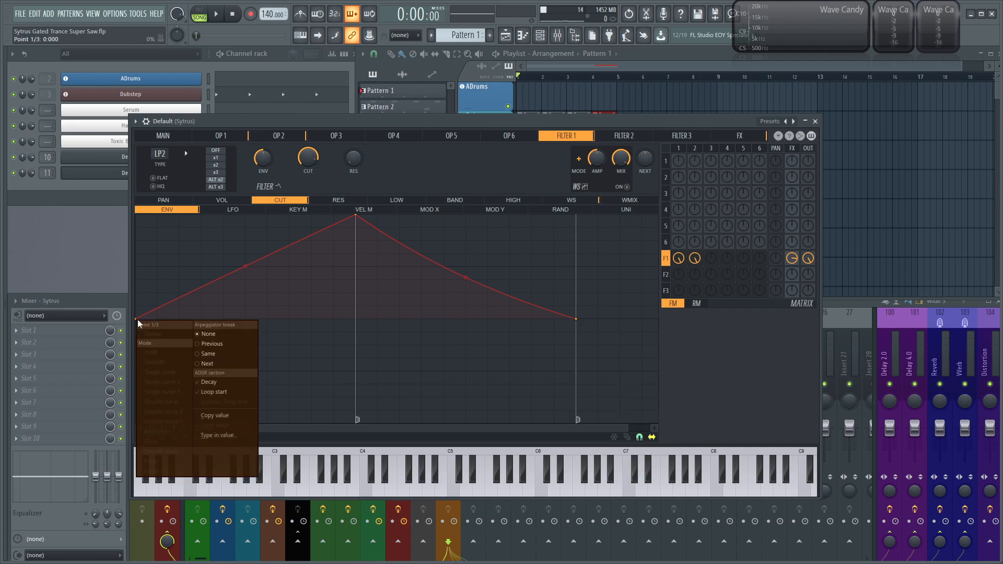
pyautogui.click(219, 392)
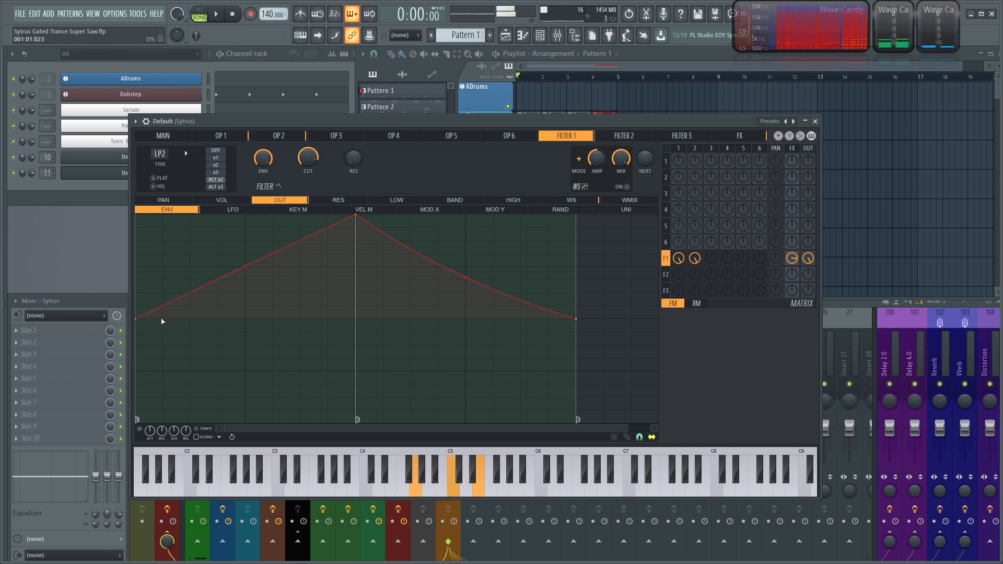
# Lower the loop's start and end points to the minimum and shorten the loop to one step with its peak halfway.
pyautogui.moveTo(137, 319); pyautogui.dragTo(137, 419)
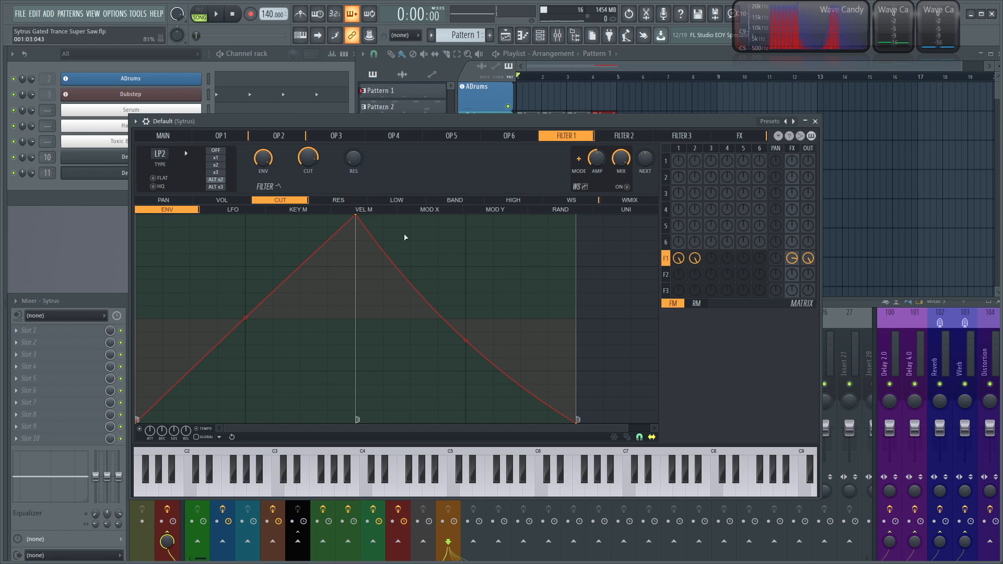
pyautogui.moveTo(358, 216); pyautogui.dragTo(185, 218)
pyautogui.moveTo(411, 422); pyautogui.dragTo(249, 438)
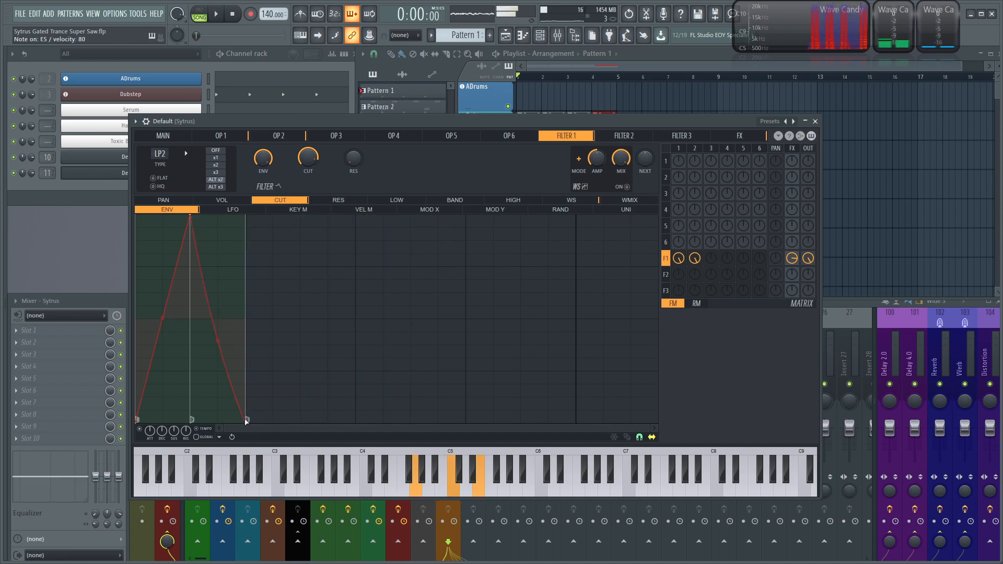
# Narrow the cutoff sweep by raising the loop's end points to about a quarter below centre and lowering the peak to about a third above.
pyautogui.moveTo(245, 422); pyautogui.dragTo(248, 407)
pyautogui.moveTo(247, 319); pyautogui.dragTo(246, 347)
pyautogui.moveTo(194, 217); pyautogui.dragTo(198, 244)
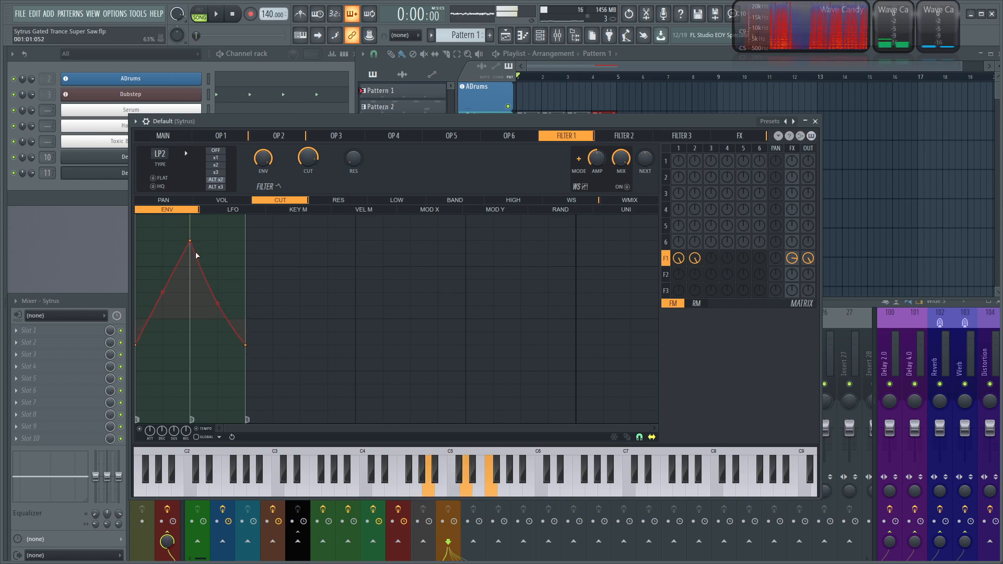
pyautogui.moveTo(190, 240); pyautogui.dragTo(191, 269)
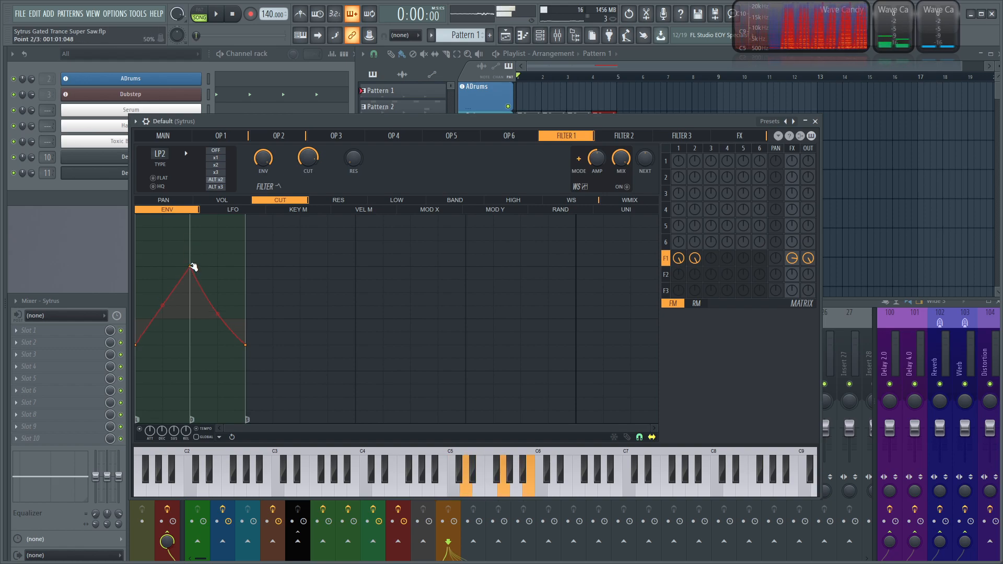
pyautogui.moveTo(193, 267); pyautogui.dragTo(191, 280)
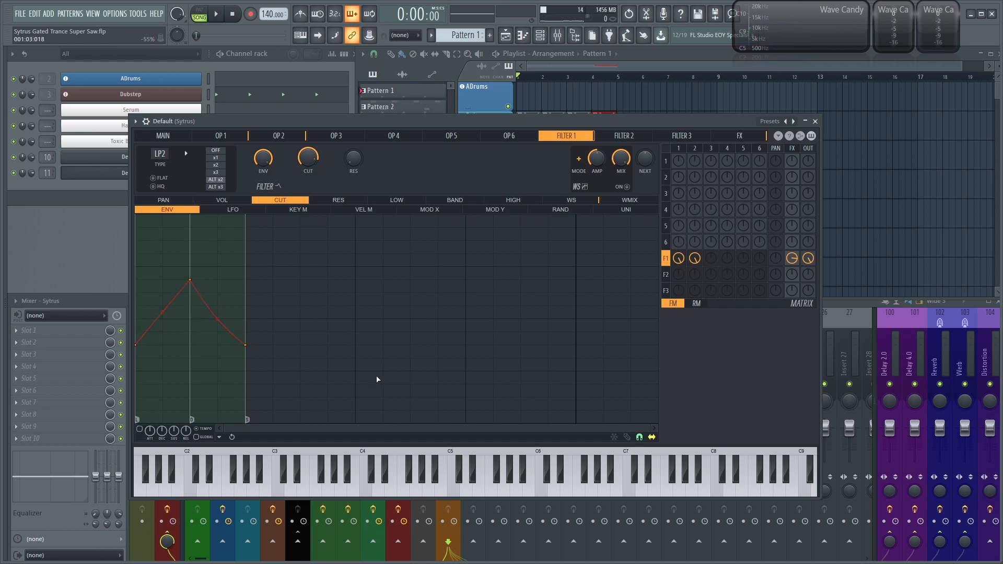
# Play the song to audition the patch together with the drums.
pyautogui.press('space')
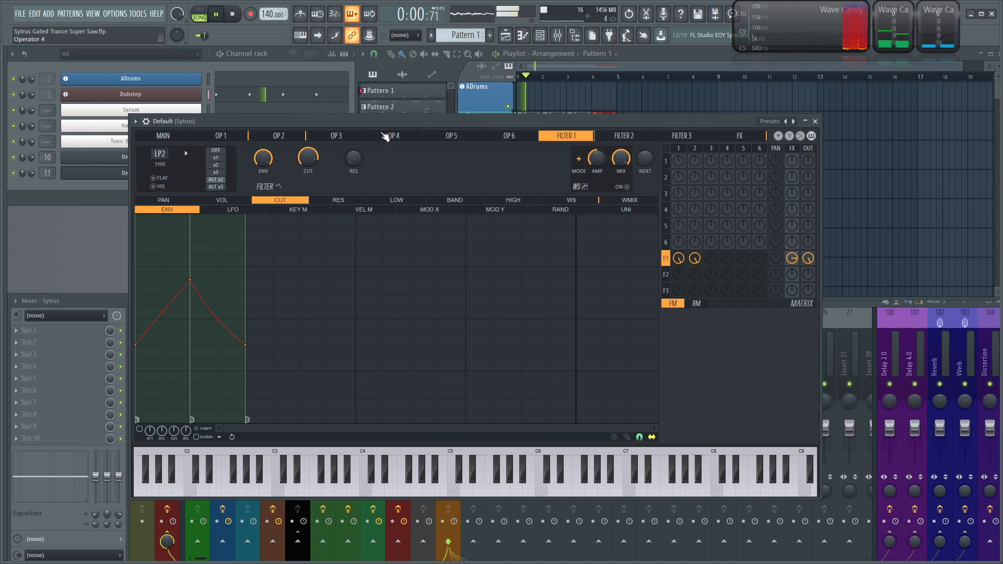
# Stop playback and close the Sytrus window.
pyautogui.press('space')
pyautogui.moveTo(656, 128); pyautogui.dragTo(718, 232)
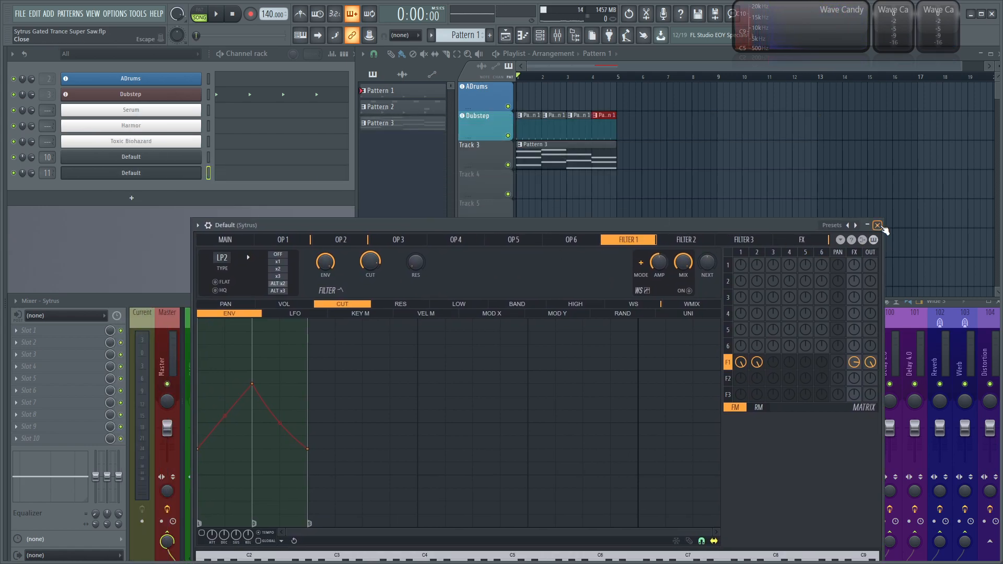
pyautogui.click(878, 225)
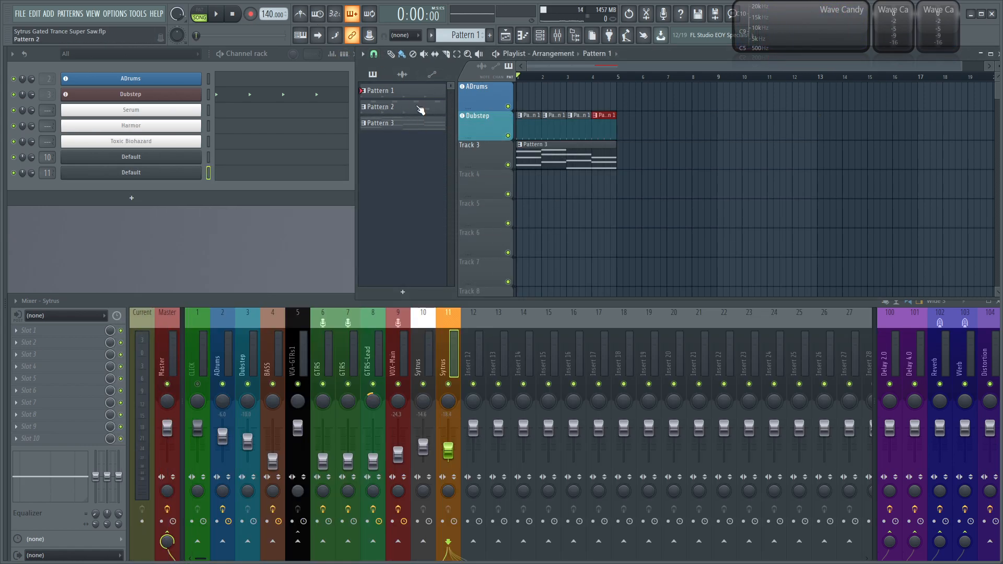
# Move the Pattern 3 chord notes from channel 10 to channel 11 and play the song to audition them with the drums.
pyautogui.click(403, 124)
pyautogui.rightClick(198, 156)
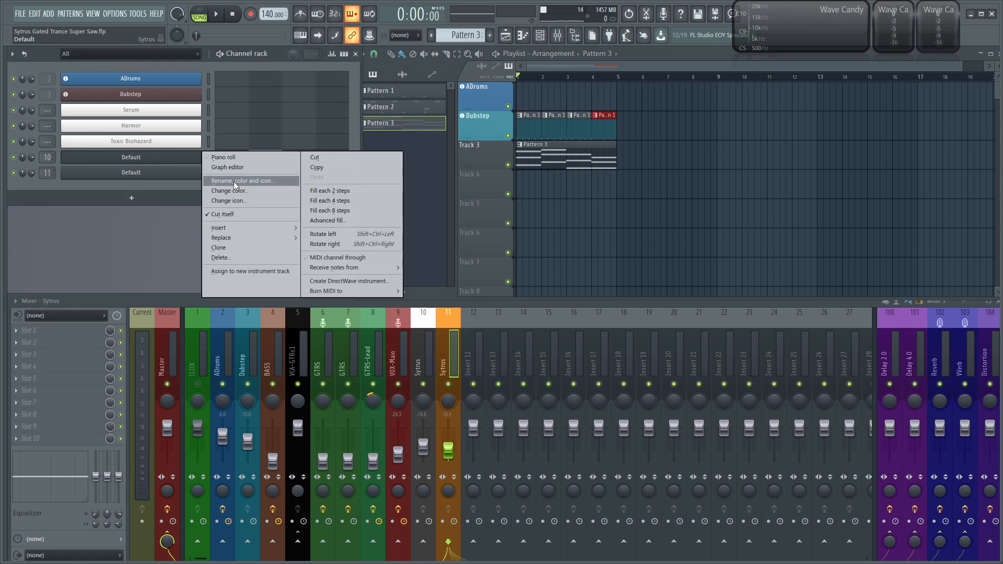
pyautogui.click(315, 157)
pyautogui.rightClick(199, 171)
pyautogui.click(317, 193)
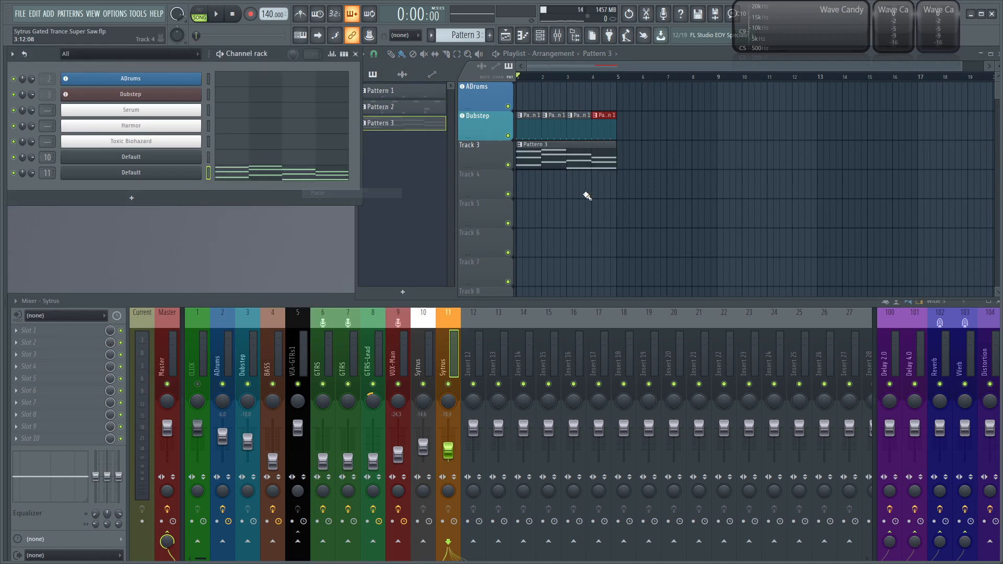
pyautogui.press('space')
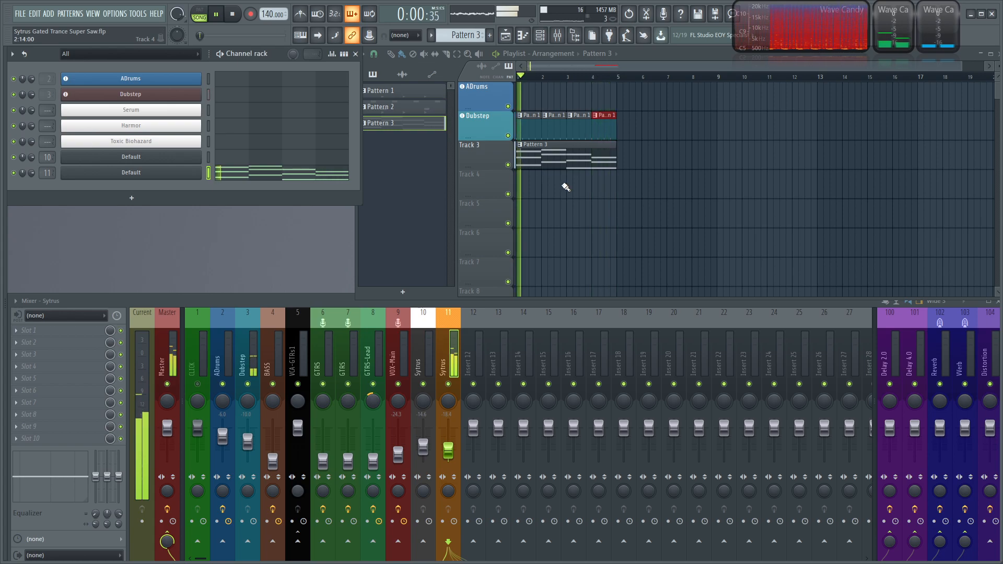
pyautogui.press('space')
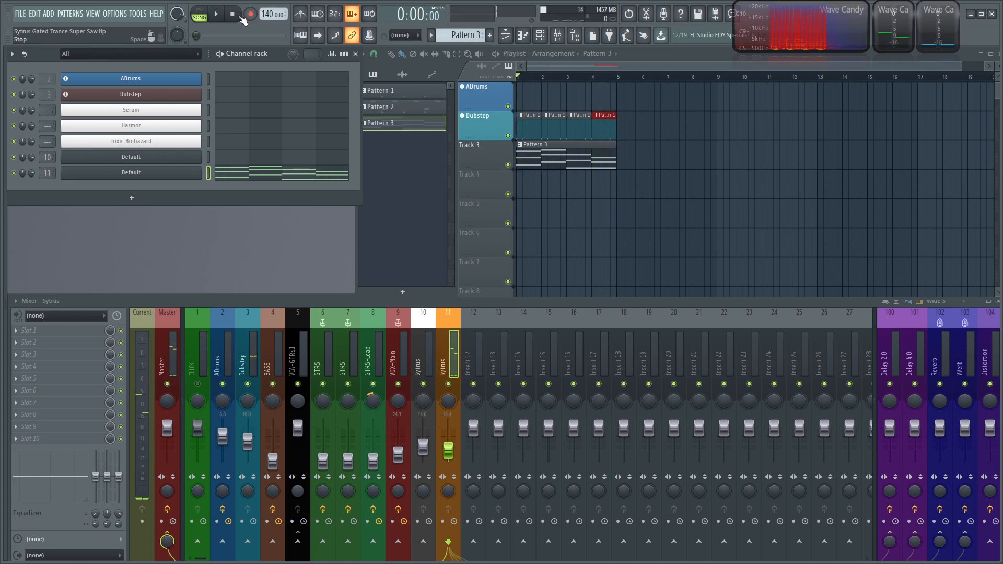
# Reopen the Sytrus instrument on channel 11 and display its effects settings.
pyautogui.click(148, 176)
pyautogui.moveTo(609, 224); pyautogui.dragTo(515, 96)
pyautogui.click(713, 114)
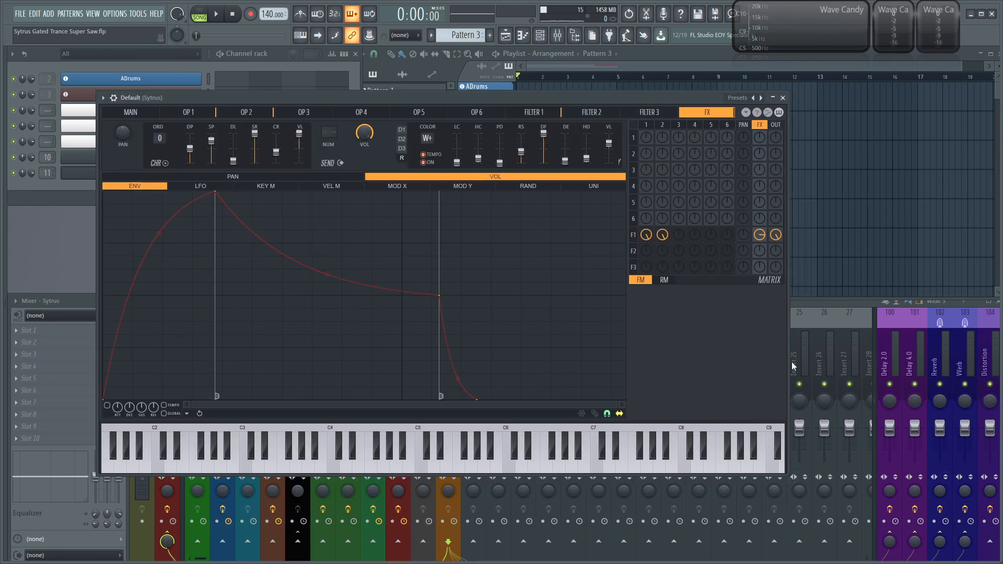
# Examine the ValhallaVintageVerb settings on the VVerb mixer track, close them and return to the Sytrus effects settings.
pyautogui.click(418, 353)
pyautogui.click(78, 330)
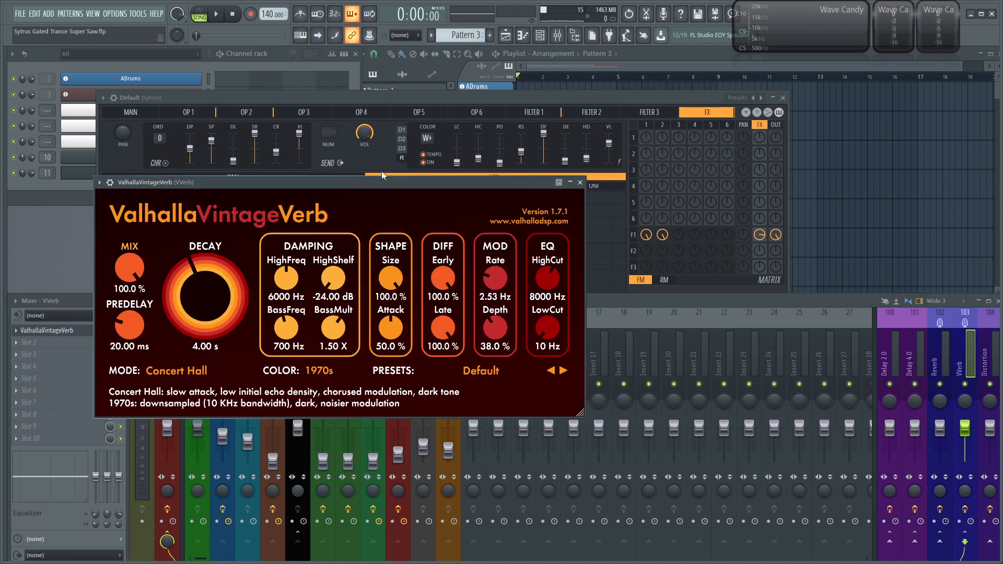
pyautogui.moveTo(316, 148); pyautogui.dragTo(495, 133)
pyautogui.click(695, 134)
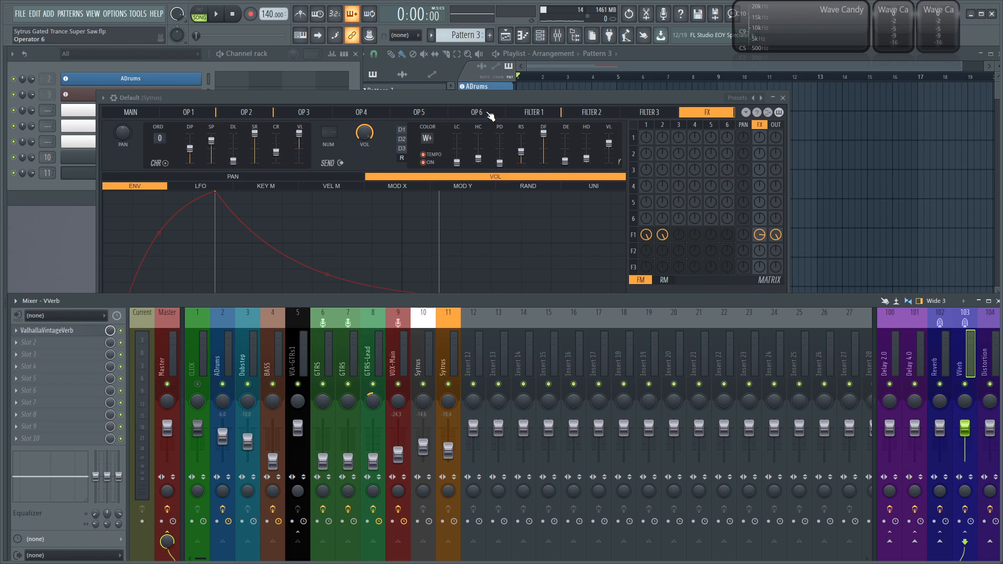
pyautogui.click(485, 96)
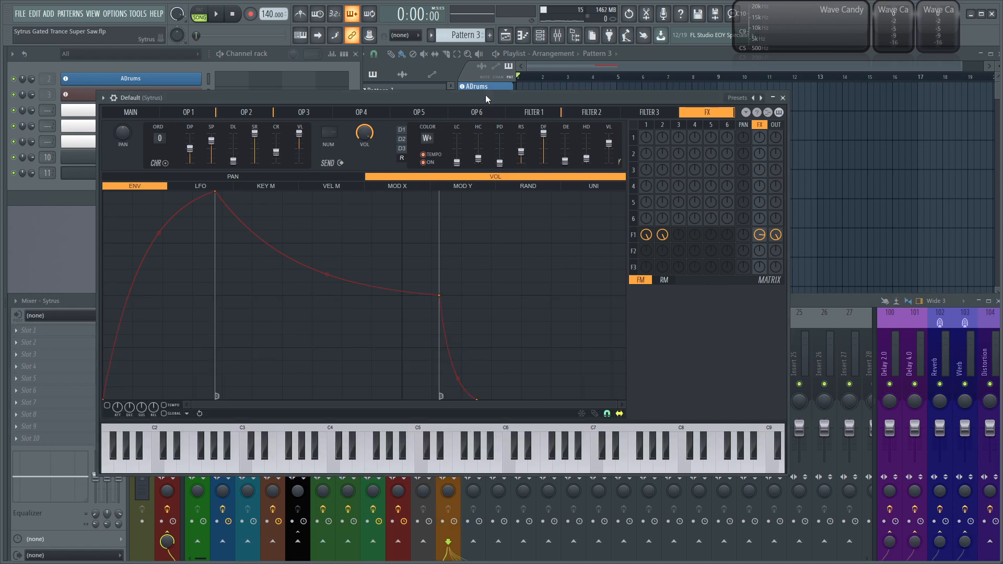